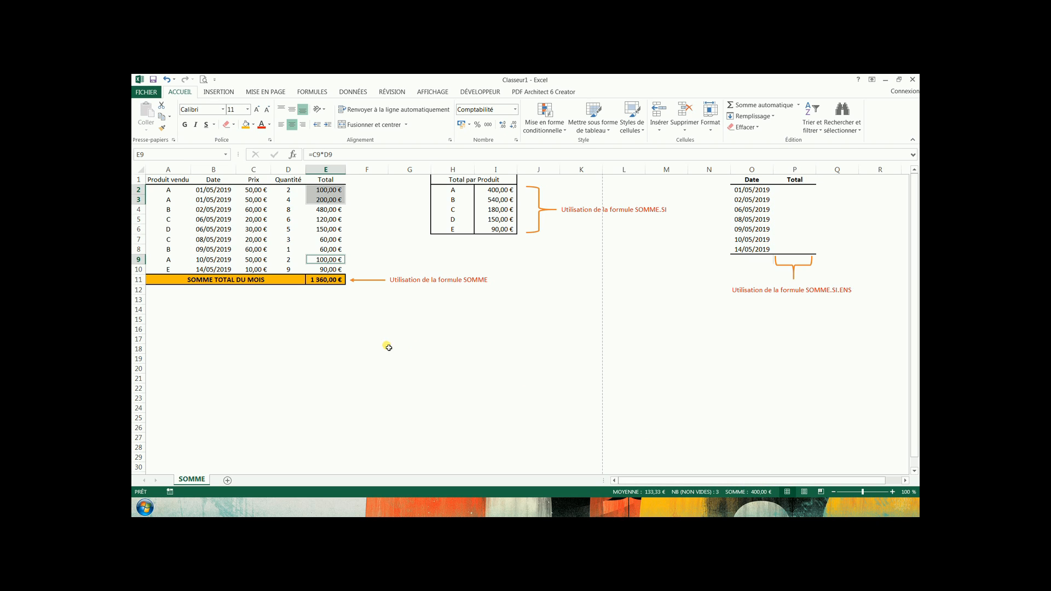
# Check product B's SOMME.SI total against the sum of E4 and E8, and review the per-product summary in H2:I6.
pyautogui.click(368, 338)
pyautogui.click(505, 201)
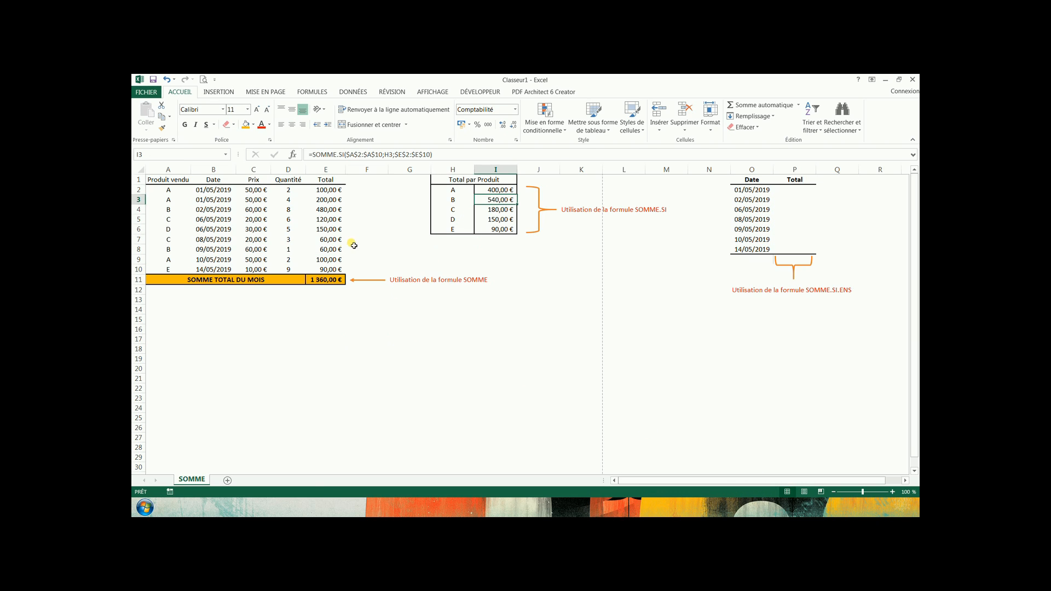
pyautogui.click(326, 212)
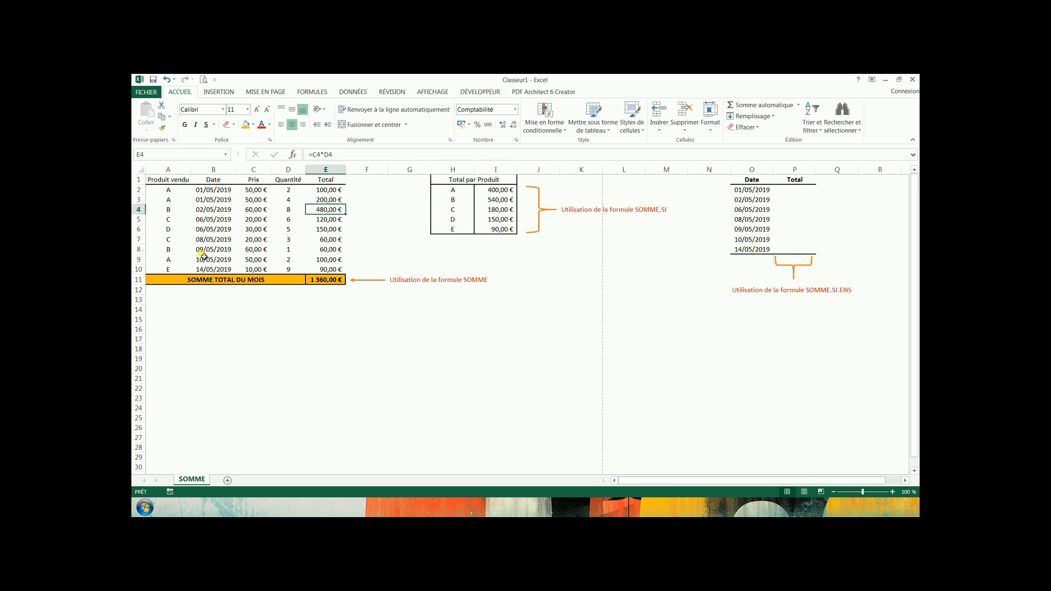
pyautogui.keyDown('ctrl'); pyautogui.click(330, 253); pyautogui.keyUp('ctrl')
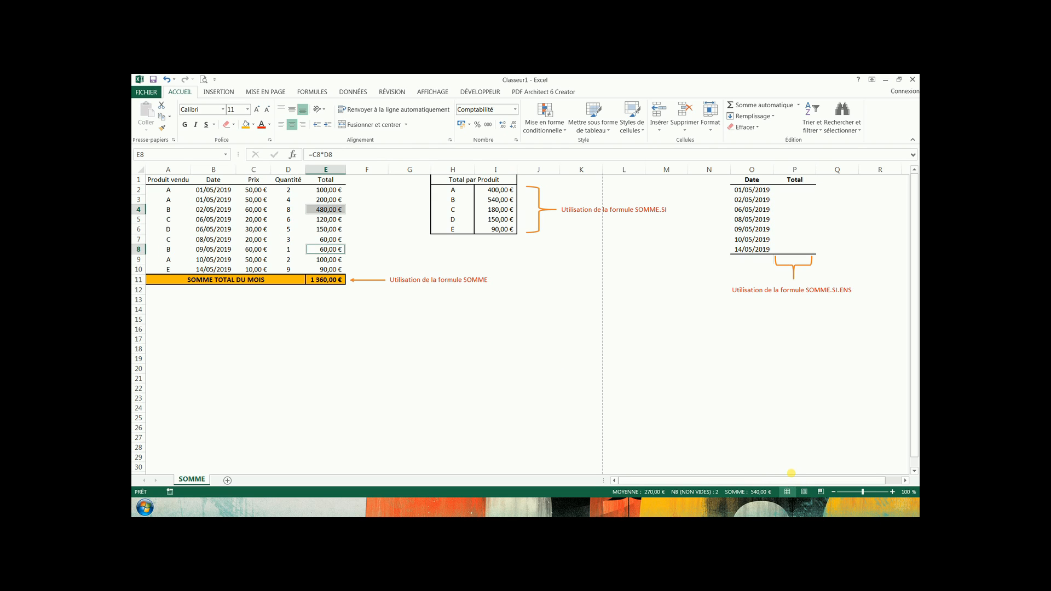
pyautogui.click(452, 340)
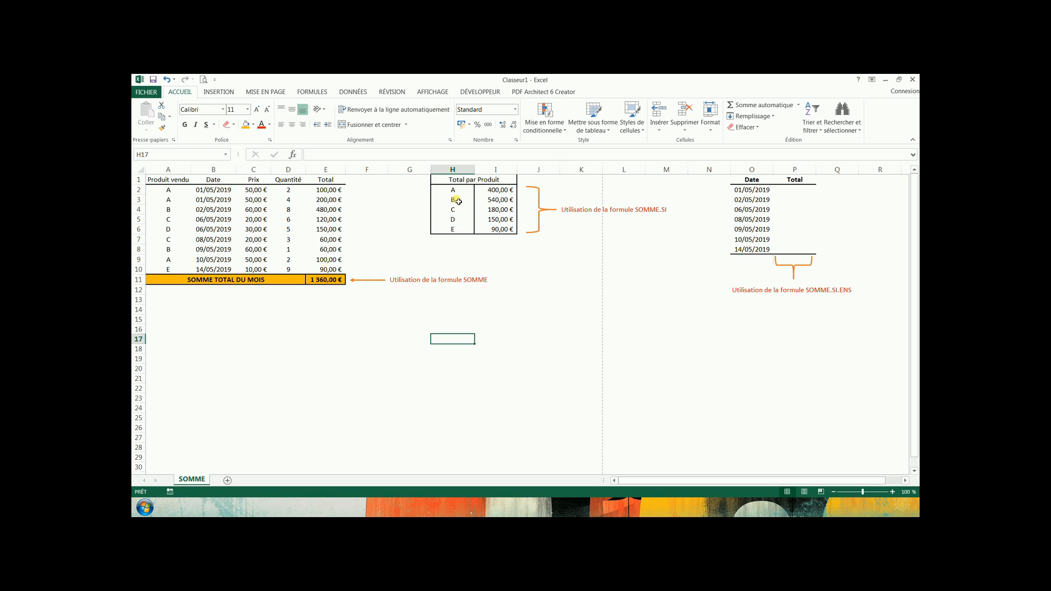
pyautogui.moveTo(451, 191); pyautogui.dragTo(488, 228)
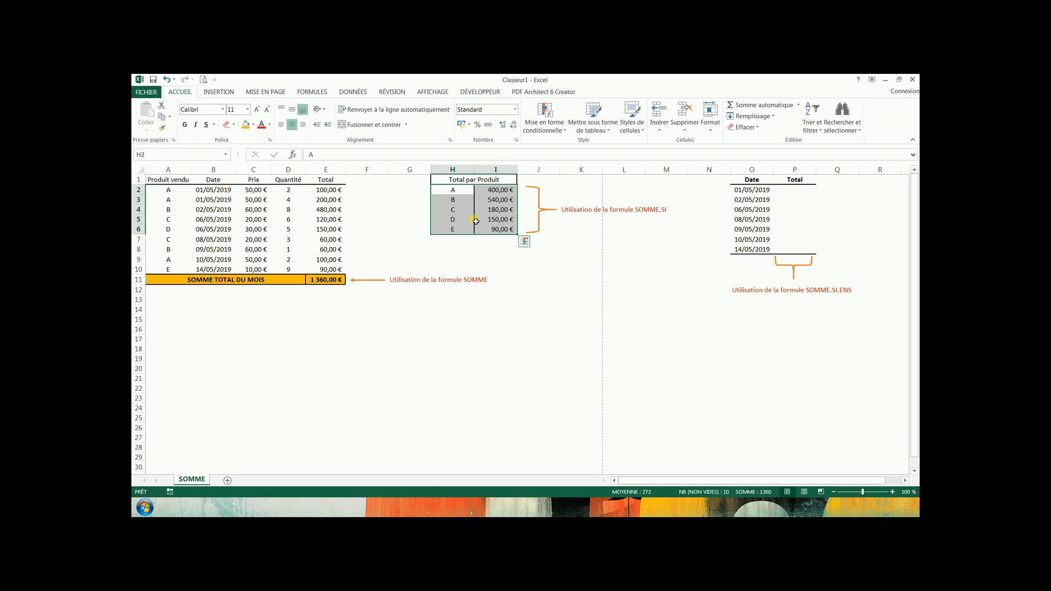
pyautogui.click(454, 342)
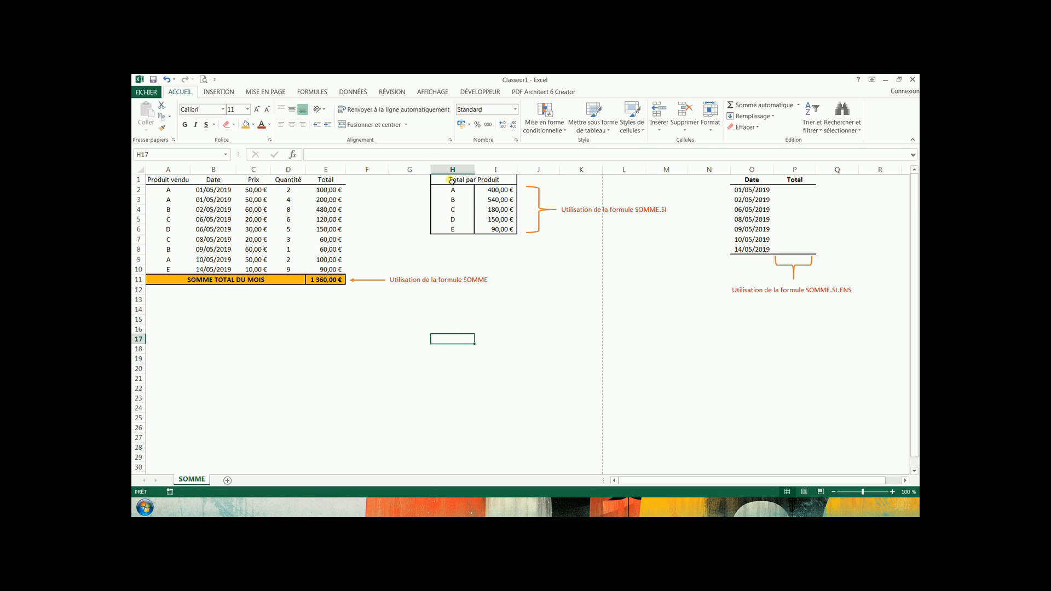
# Create a pivot table from the sales data A1:E10, placed on the existing SOMME sheet at cell G16.
pyautogui.moveTo(165, 190); pyautogui.dragTo(334, 270)
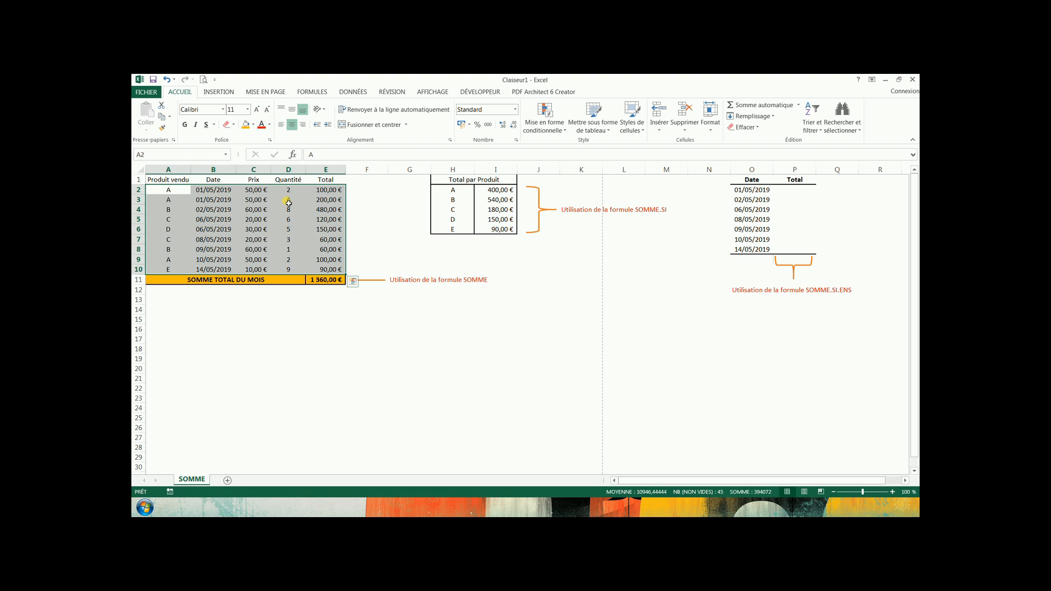
pyautogui.click(220, 93)
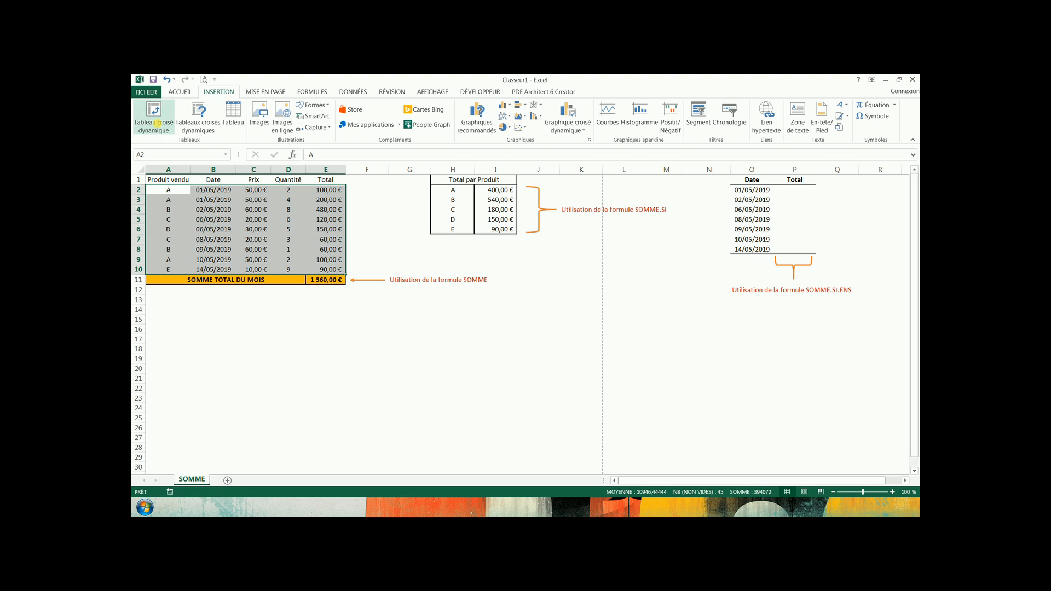
pyautogui.click(156, 118)
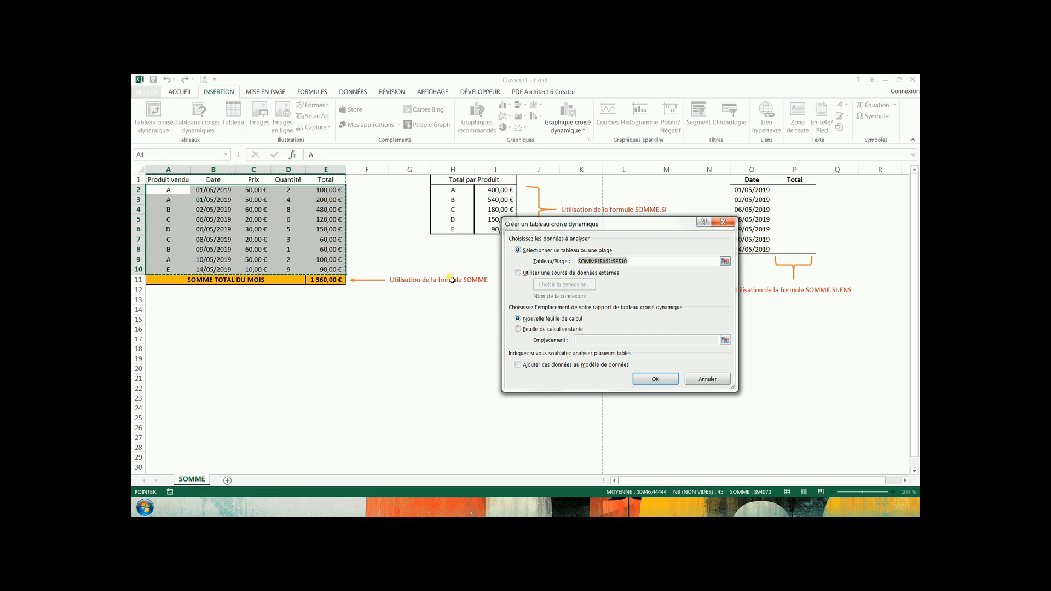
pyautogui.click(518, 329)
pyautogui.click(413, 332)
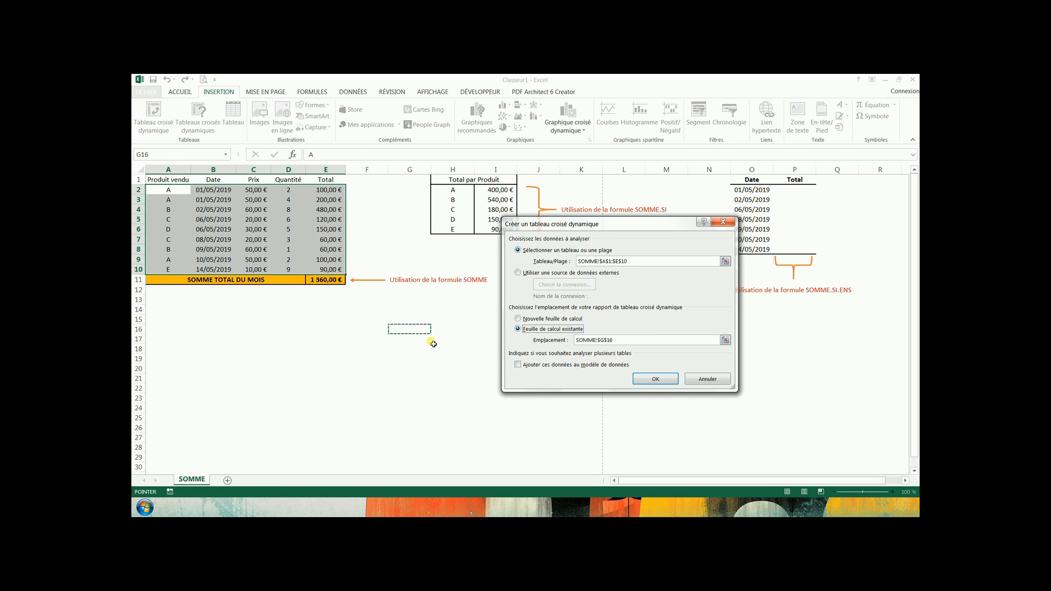
pyautogui.click(655, 380)
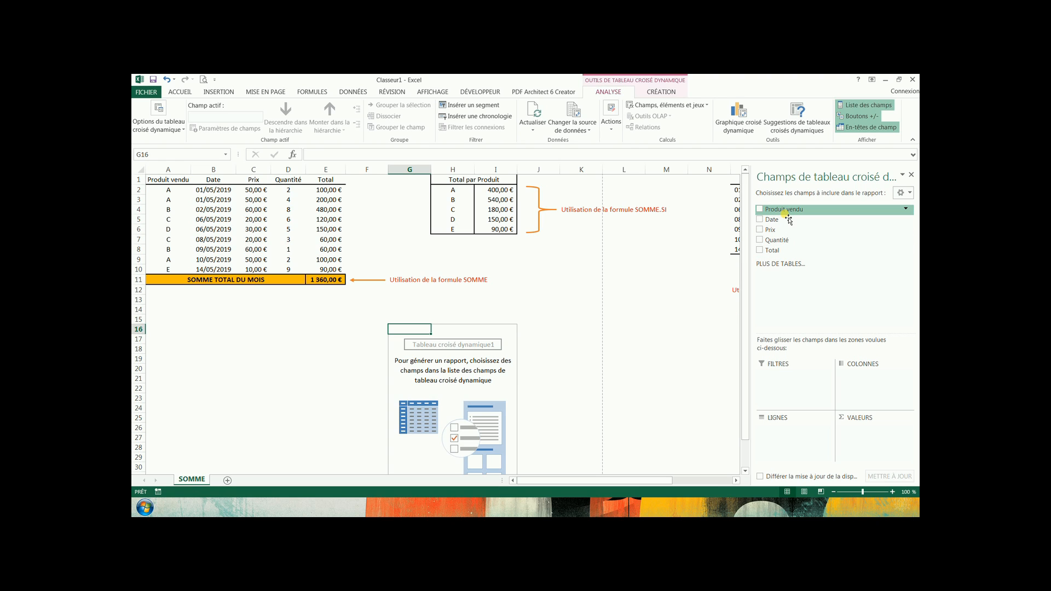
# Lay out the pivot table with Produit vendu as rows and the sum of Total as values.
pyautogui.moveTo(788, 218); pyautogui.dragTo(791, 443)
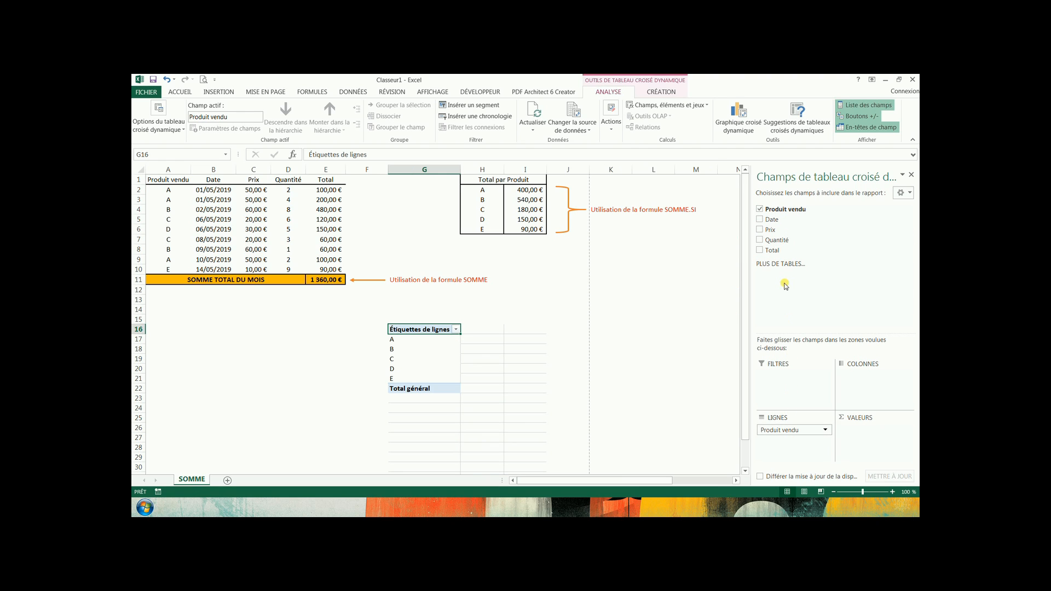
pyautogui.moveTo(783, 254); pyautogui.dragTo(860, 431)
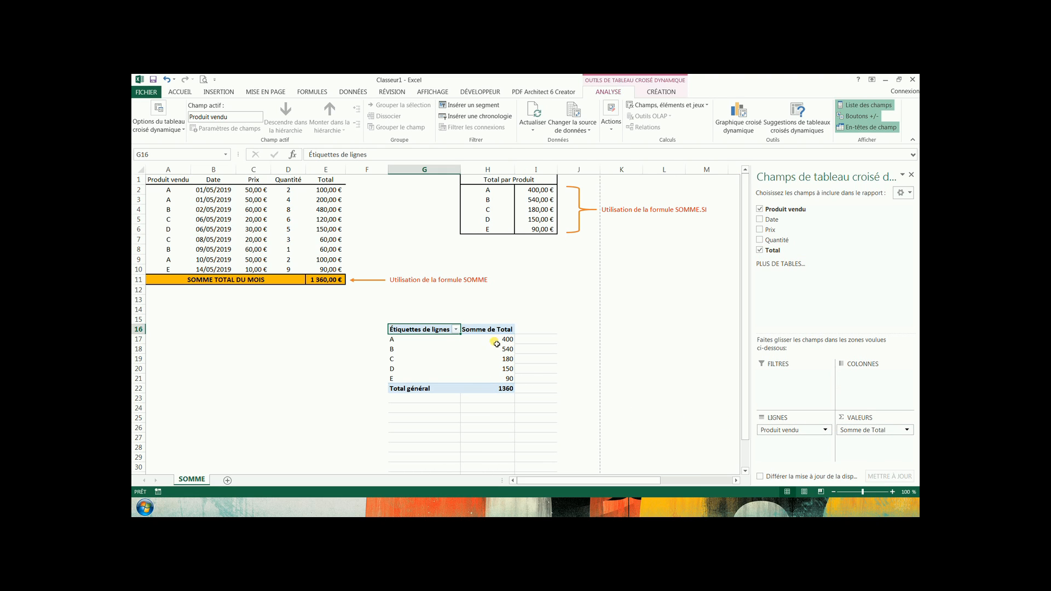
pyautogui.moveTo(497, 352)
# Undo the pivot table's field layout and its creation.
pyautogui.click(168, 80)
pyautogui.click(167, 80)
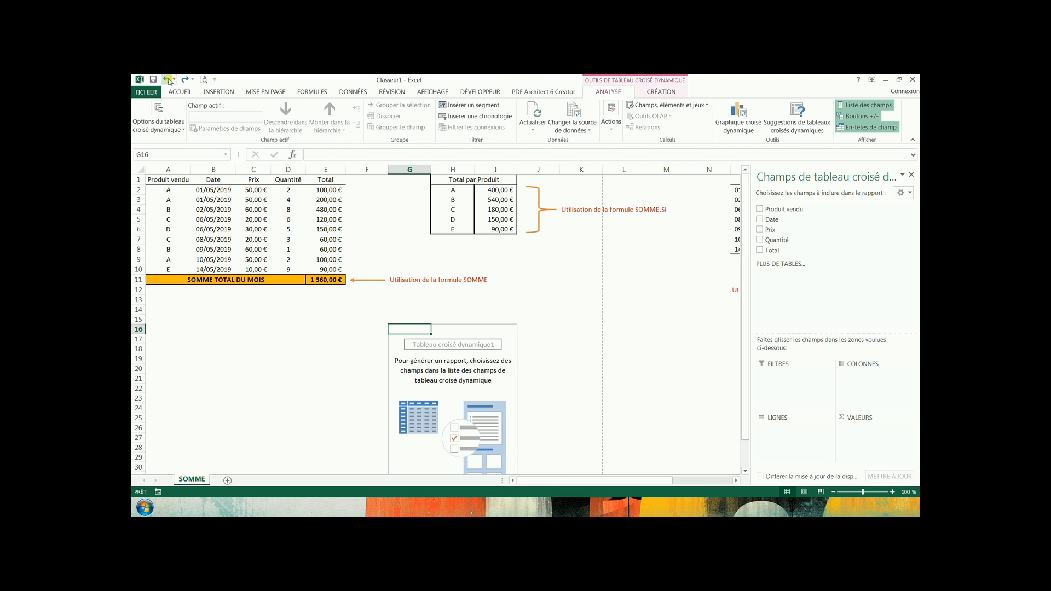
pyautogui.click(168, 79)
pyautogui.click(459, 372)
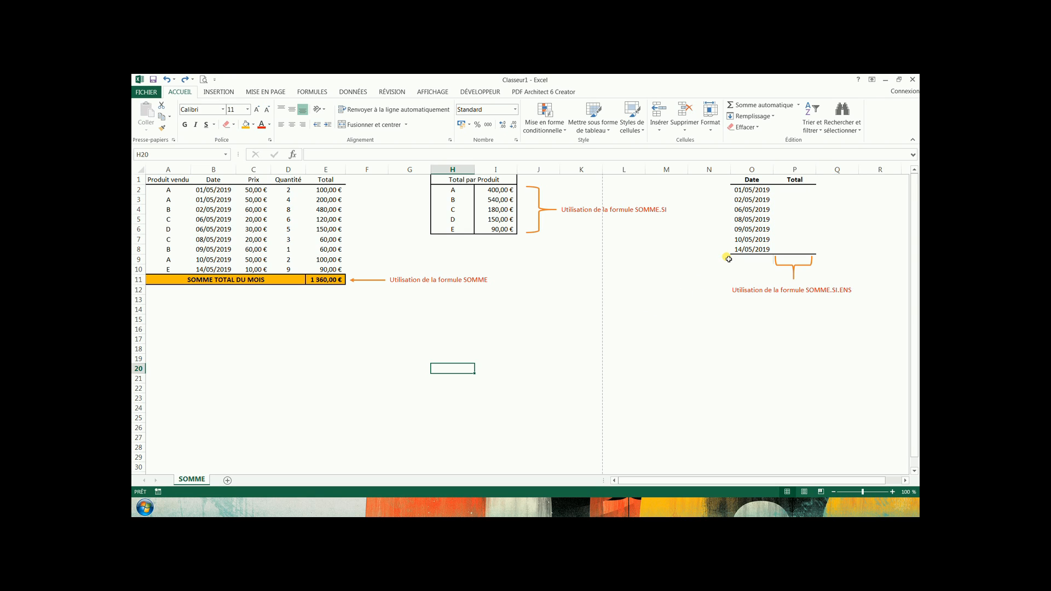
pyautogui.click(832, 296)
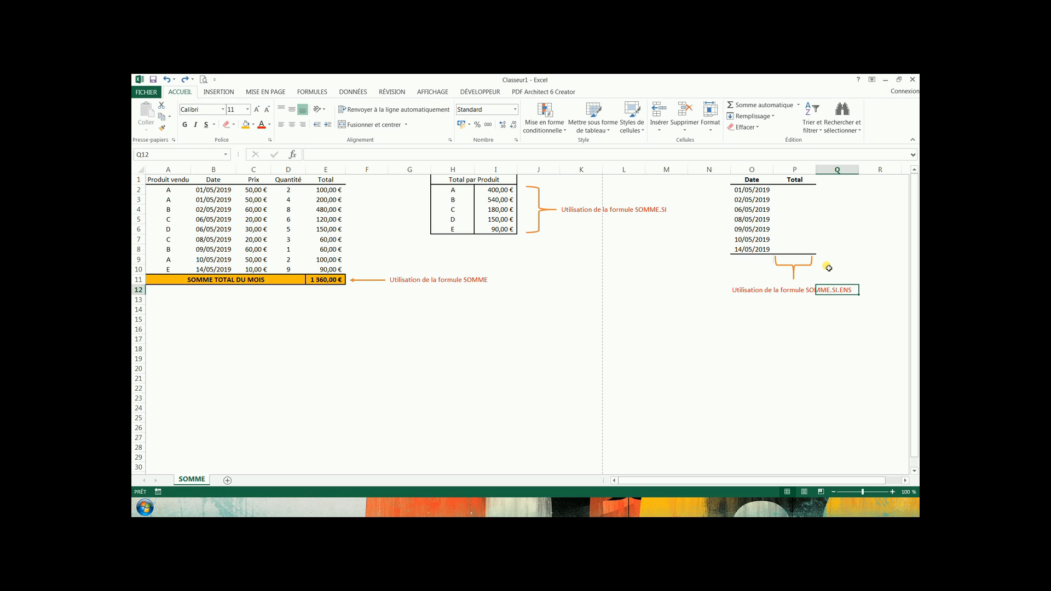
pyautogui.click(797, 191)
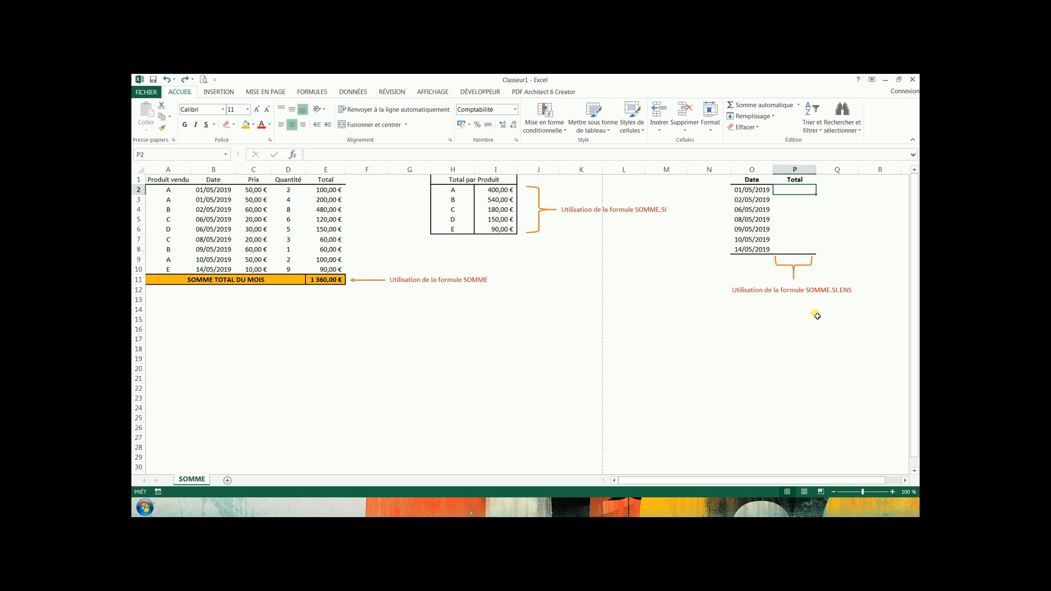
# Enter the product criterion A in cell N1, beside the date table, and centre it.
pyautogui.click(712, 183)
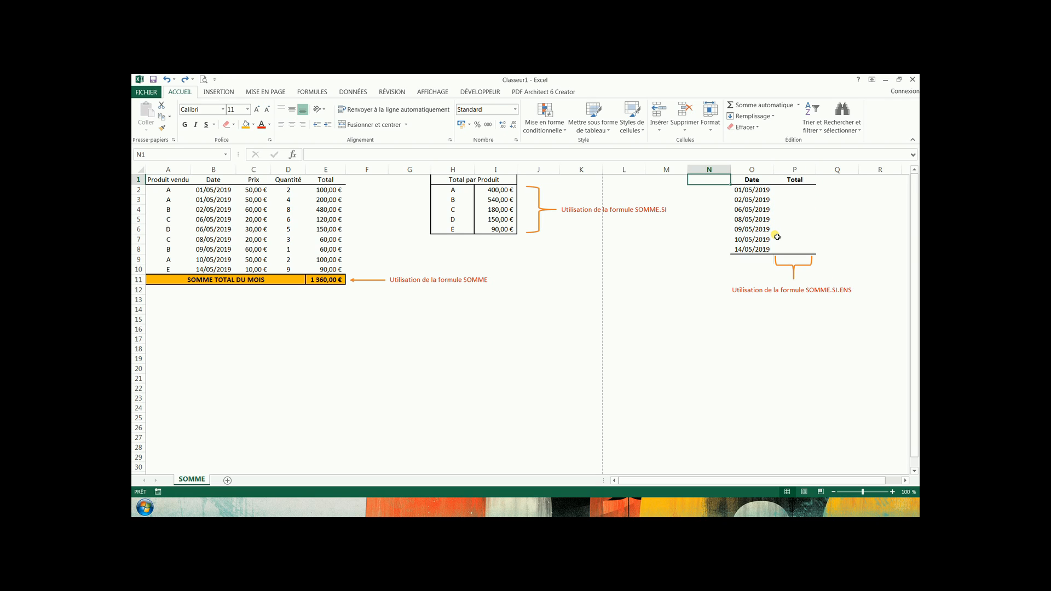
pyautogui.press('Left')
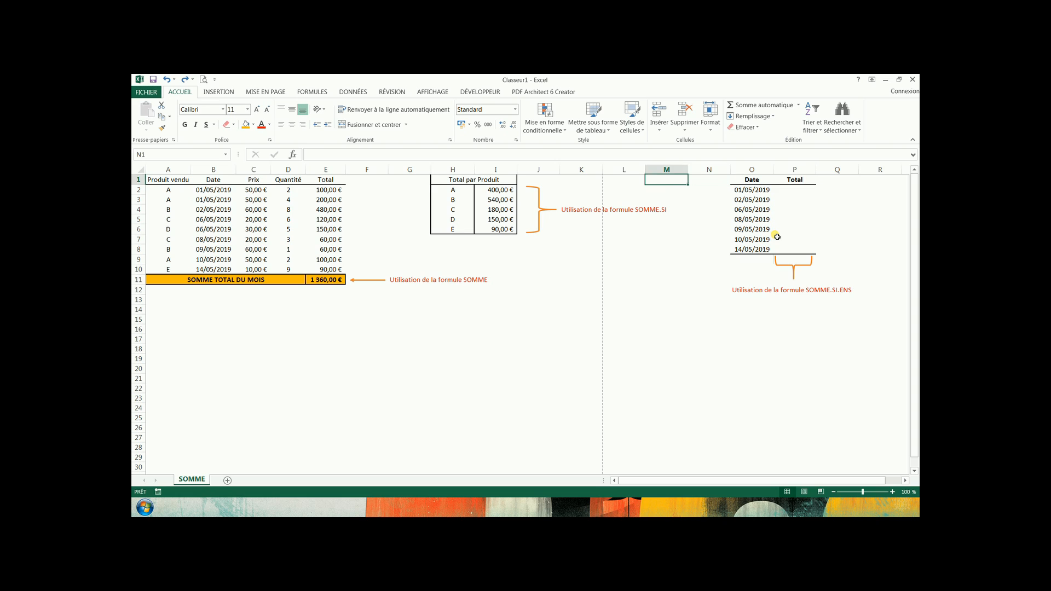
pyautogui.press('Right')
pyautogui.write('A')
pyautogui.click(710, 299)
pyautogui.click(706, 179)
pyautogui.click(292, 124)
pyautogui.click(673, 380)
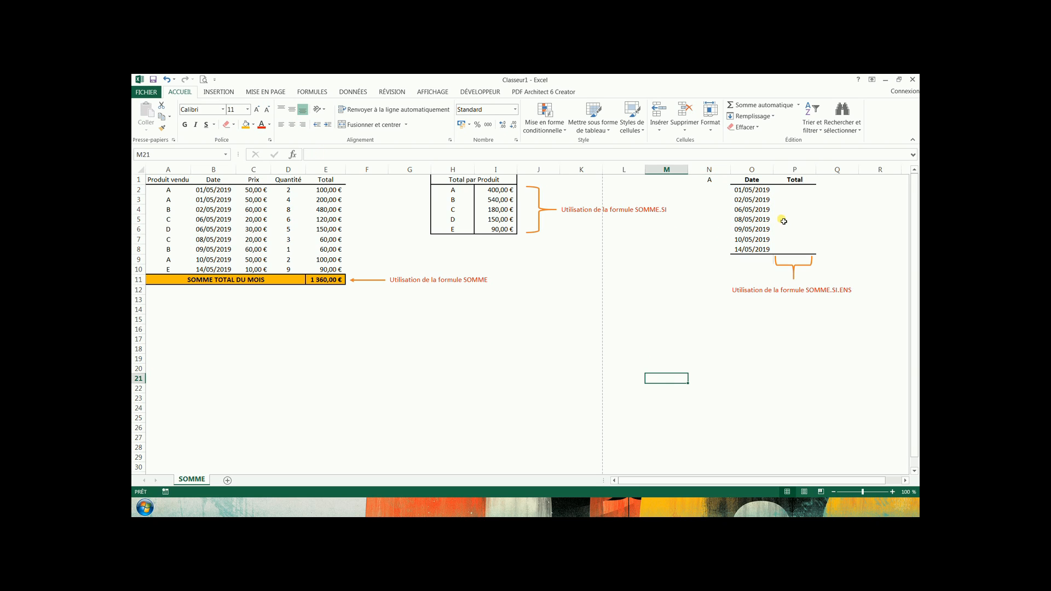
pyautogui.click(721, 182)
pyautogui.click(796, 191)
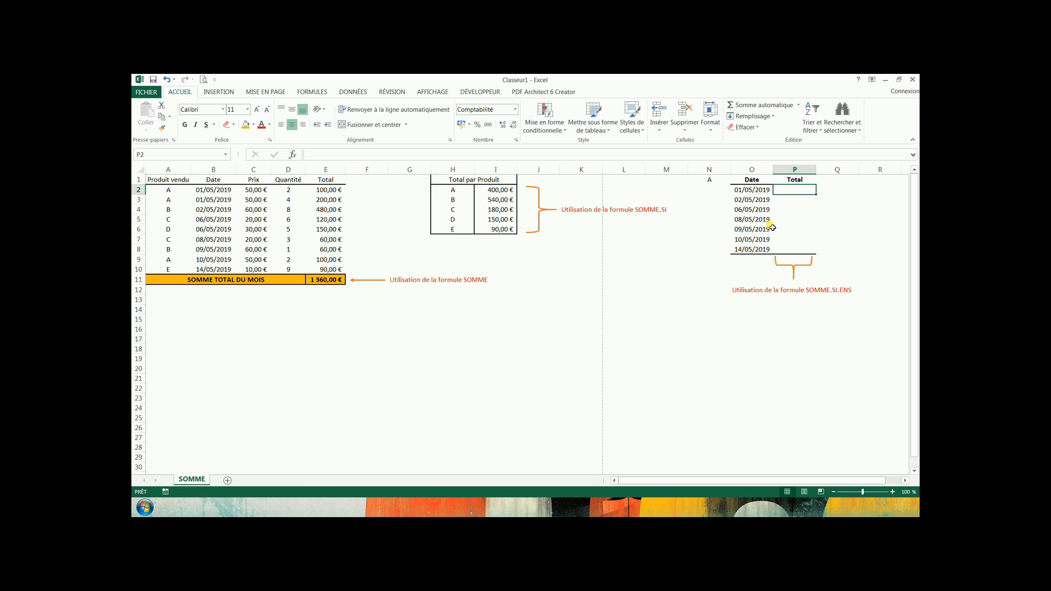
pyautogui.click(715, 182)
# Start a SOMME.SI.ENS formula in P2 with the absolute range $E$2:$E$10 as the sum range.
pyautogui.click(796, 193)
pyautogui.write('=')
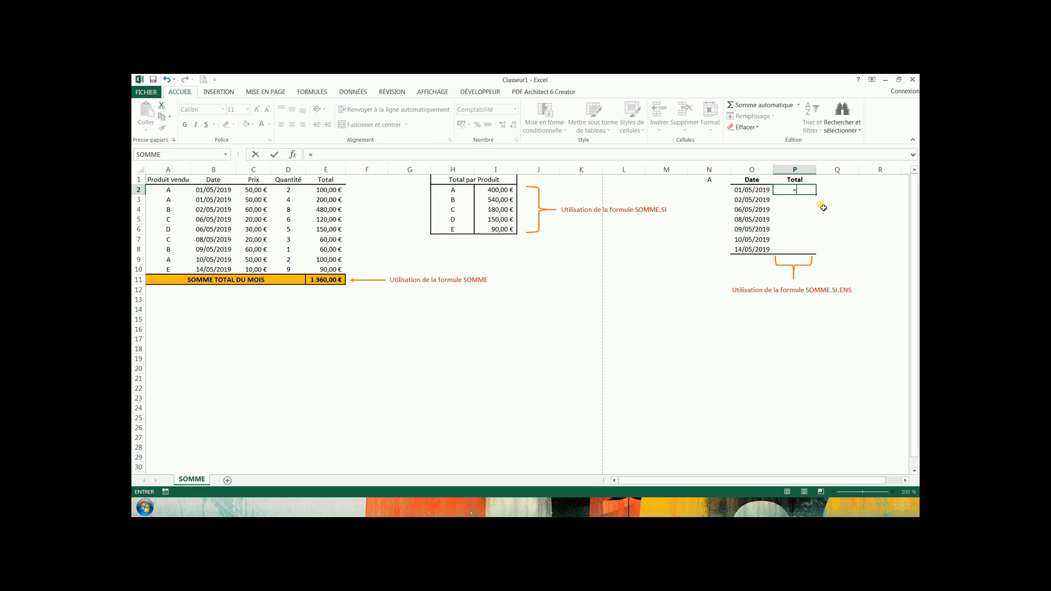
pyautogui.write('somme.si.ens')
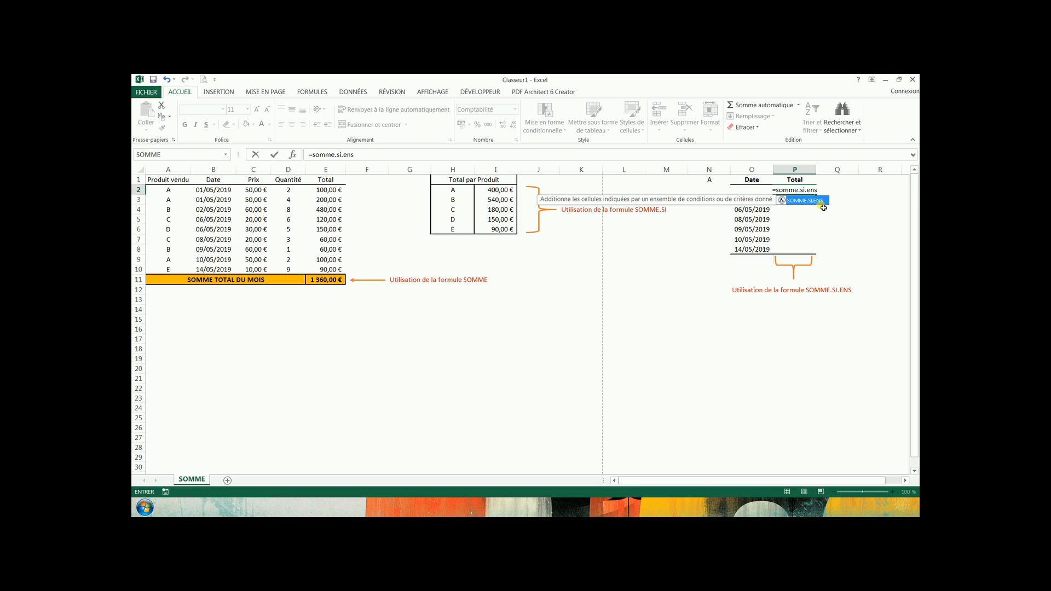
pyautogui.write('(')
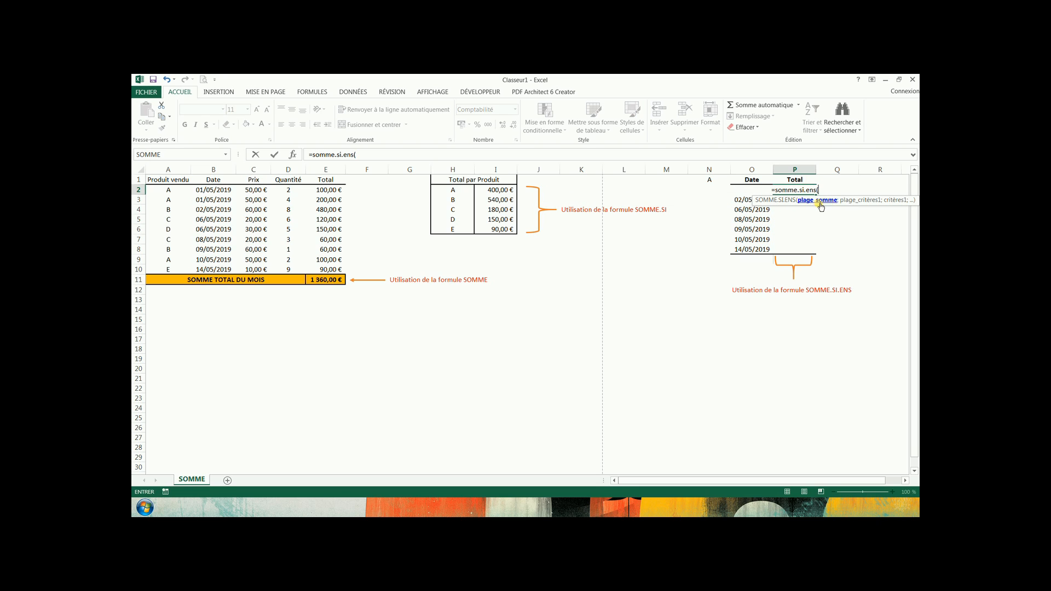
pyautogui.moveTo(326, 192); pyautogui.dragTo(326, 270)
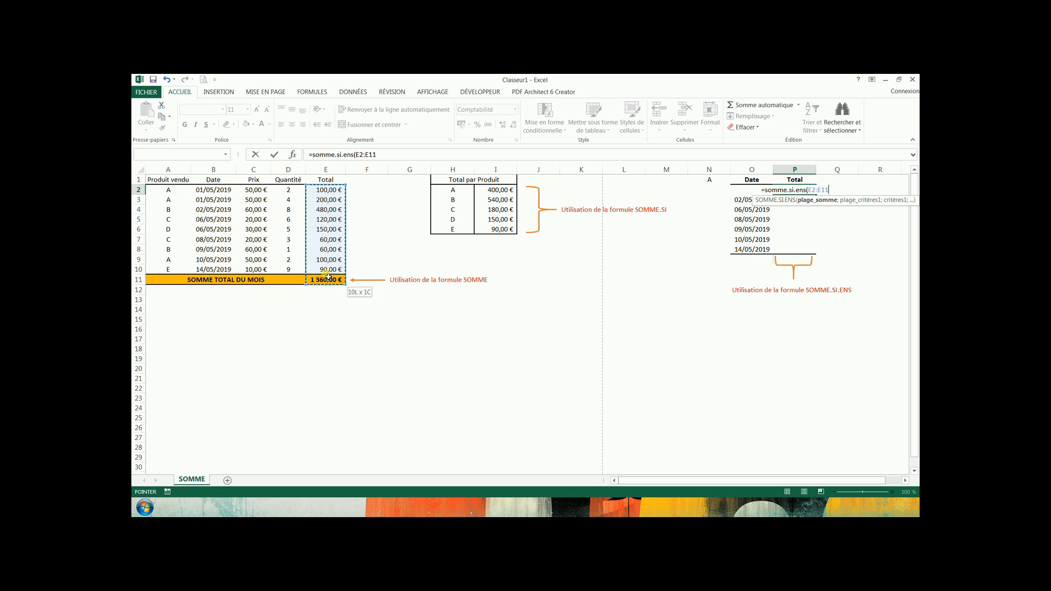
pyautogui.click(362, 155)
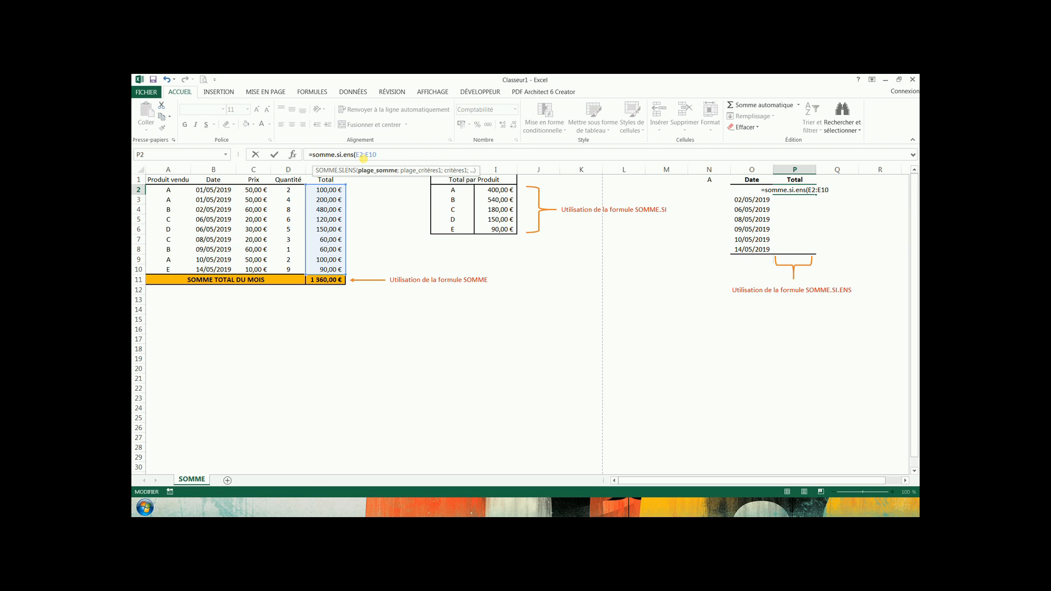
pyautogui.press('F2')
pyautogui.press('F4')
pyautogui.click(386, 156)
pyautogui.press('F4')
pyautogui.write(';')
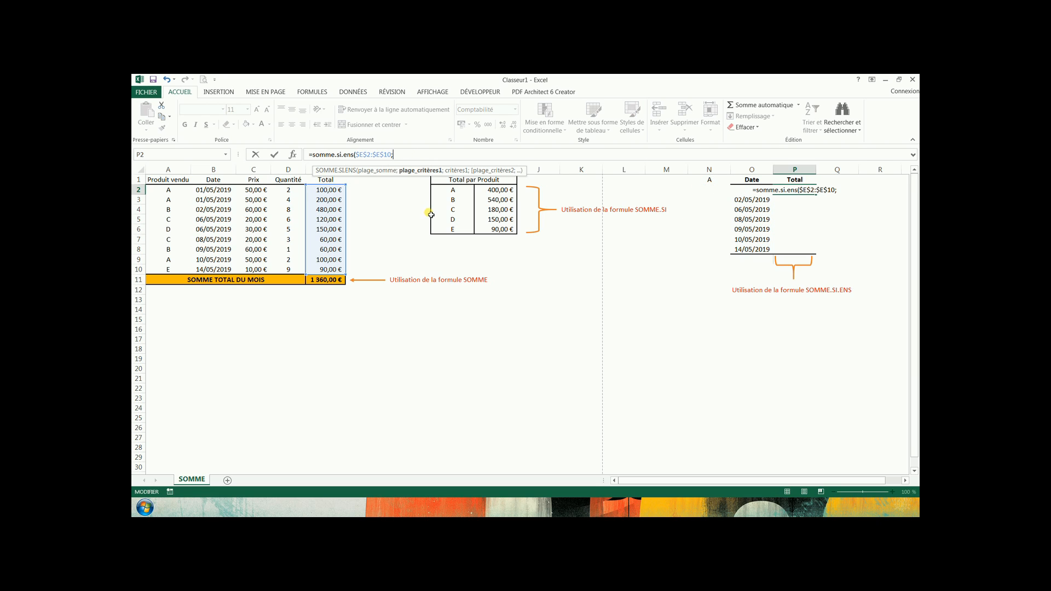
# Add the product column as the formula's first criteria range, with absolute references $A$2:$A$10.
pyautogui.moveTo(169, 190); pyautogui.dragTo(172, 272)
pyautogui.click(400, 156)
pyautogui.write('$')
pyautogui.press('Right')
pyautogui.write('$')
pyautogui.click(424, 155)
pyautogui.press('F4')
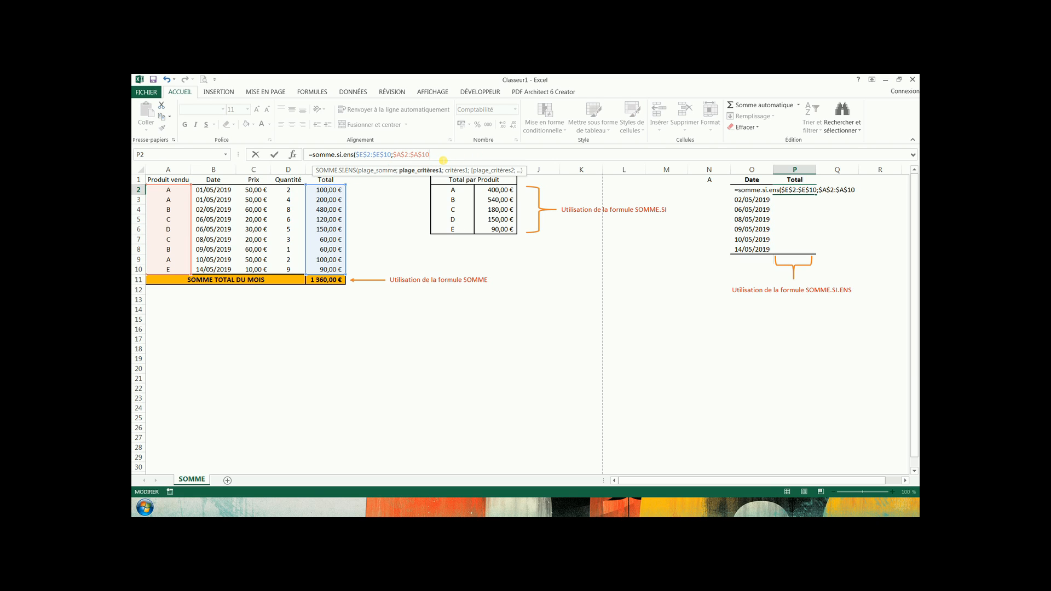
pyautogui.write(';')
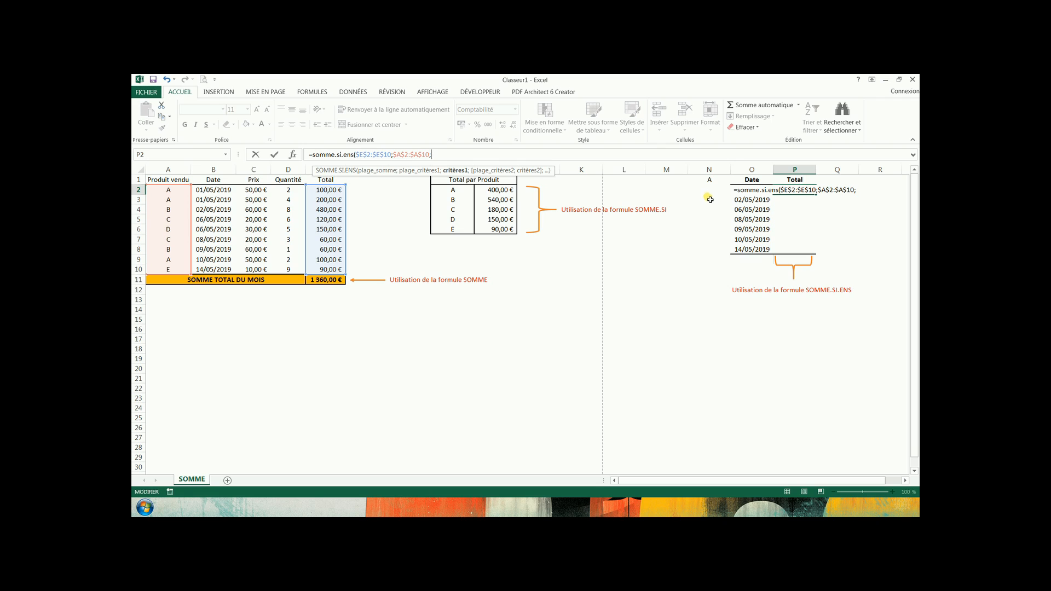
# Use the product cell $N$1, as an absolute reference, for the formula's first criterion.
pyautogui.click(712, 181)
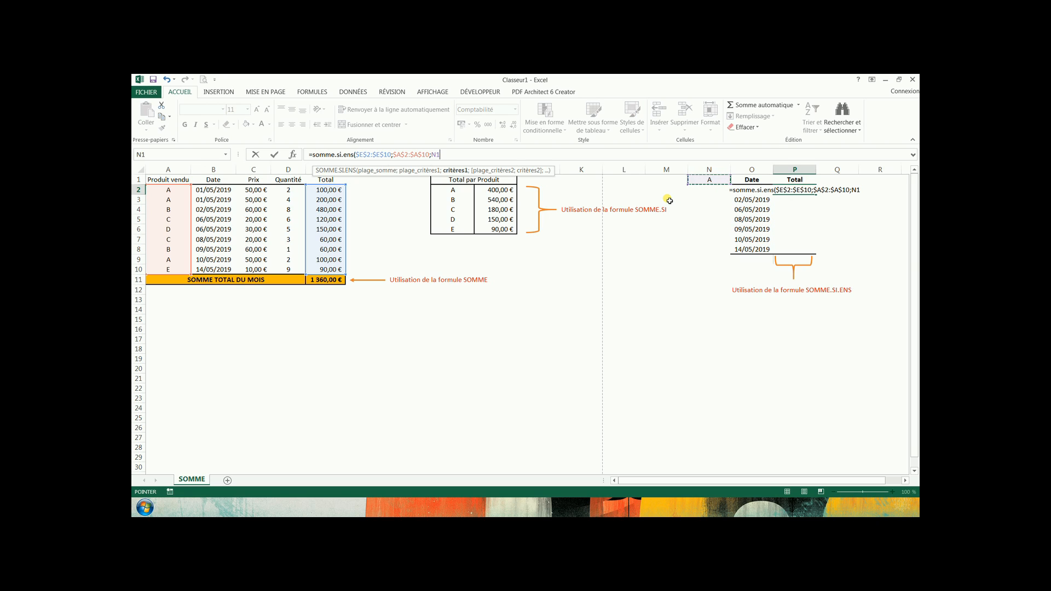
pyautogui.press('F4')
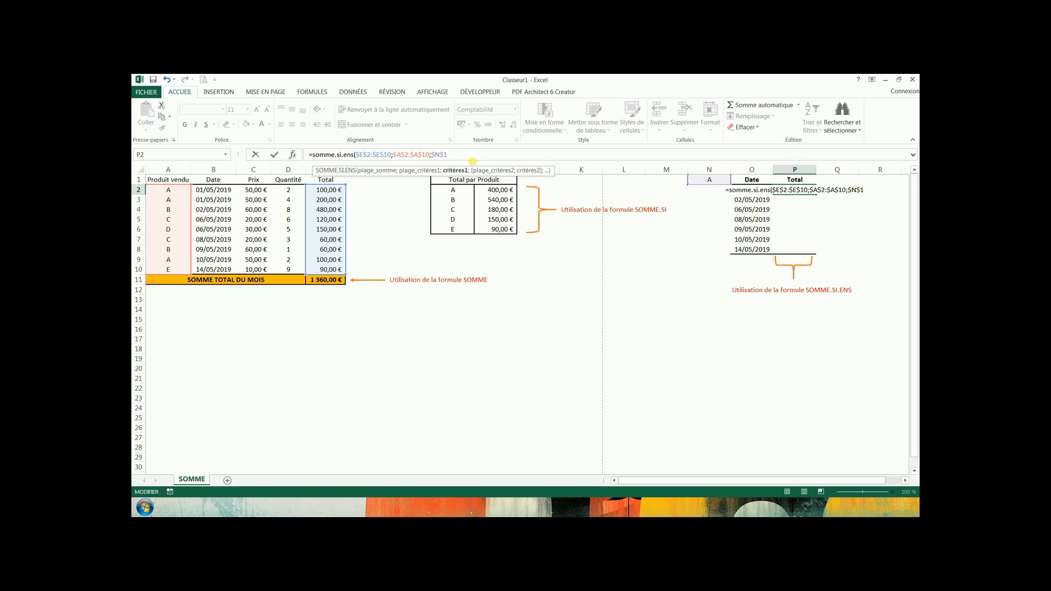
pyautogui.write(';')
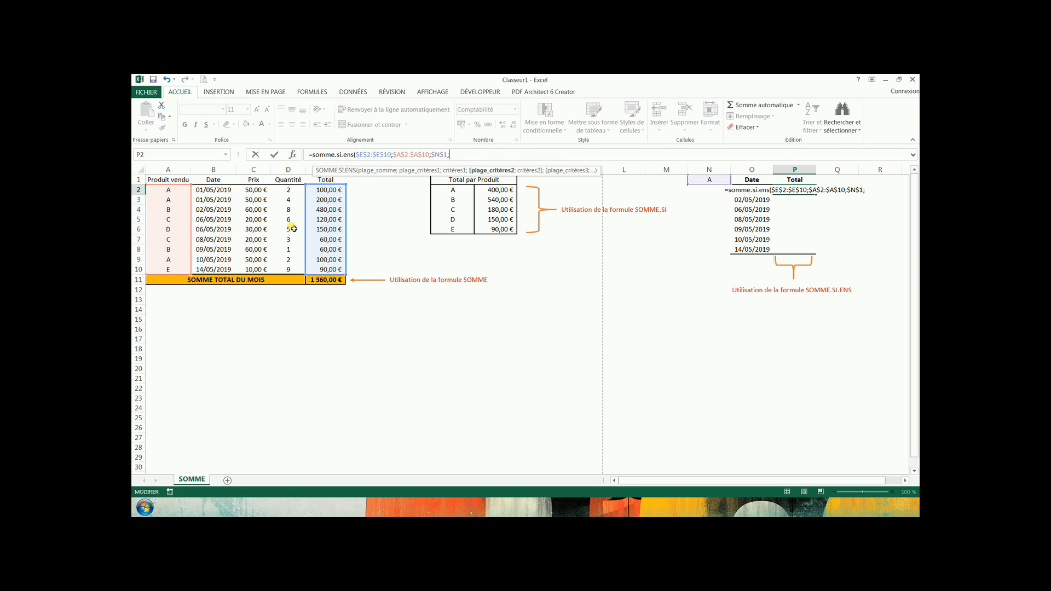
# Add the date column as the formula's second criteria range, with absolute references $B$2:$B$10.
pyautogui.moveTo(209, 190); pyautogui.dragTo(216, 271)
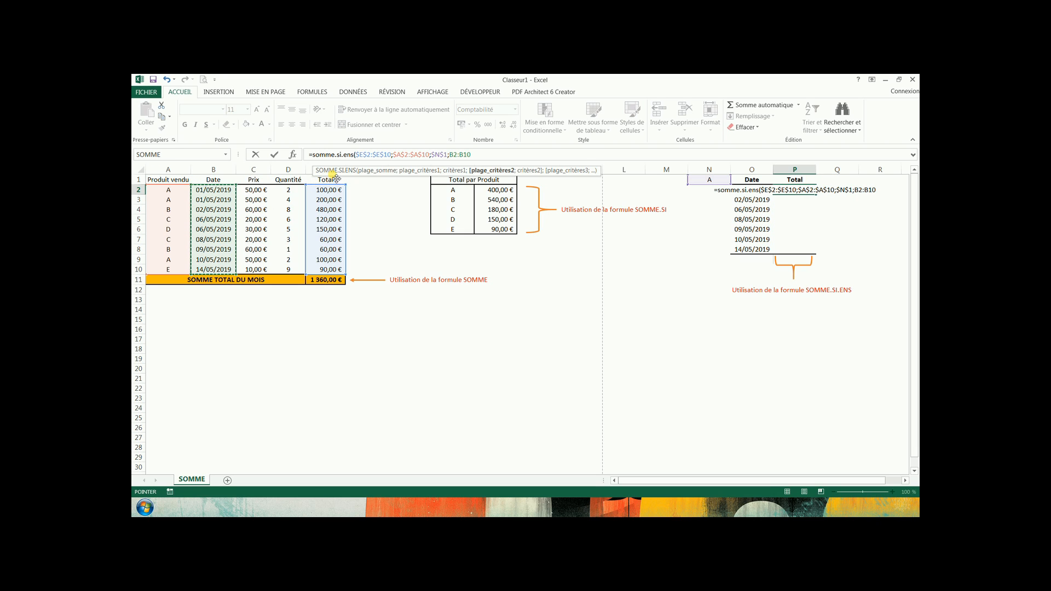
pyautogui.click(458, 155)
pyautogui.press('F4')
pyautogui.press('F4')
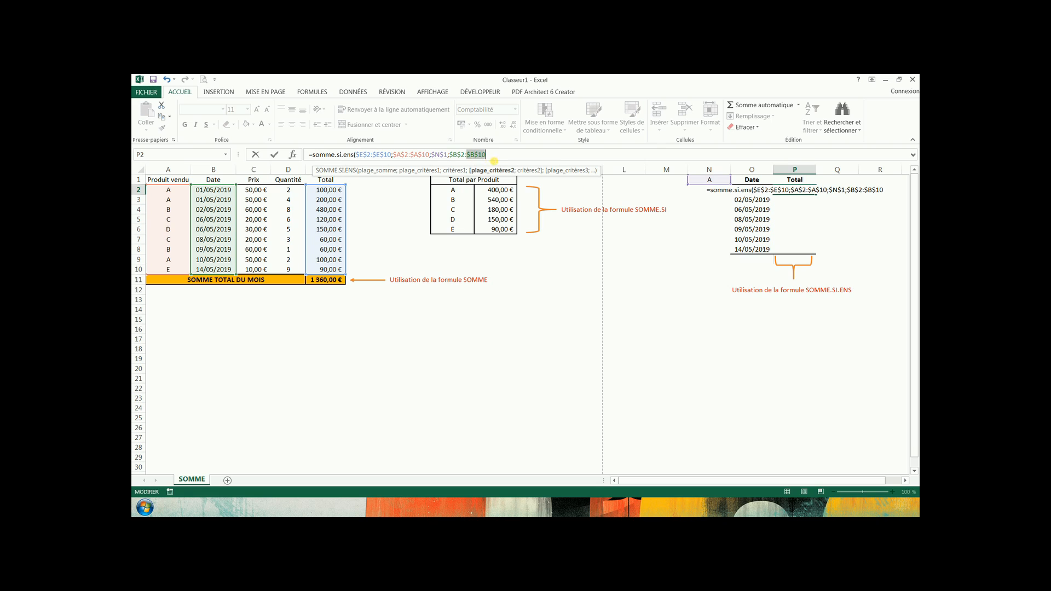
pyautogui.write(';')
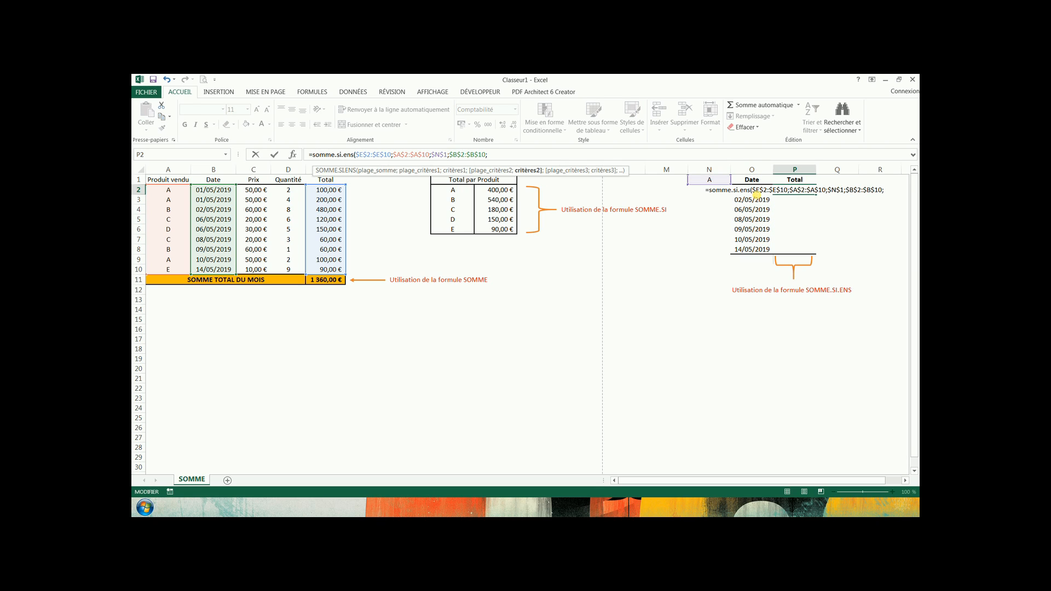
# Complete the SOMME.SI.ENS formula in P2 with the date cell O2, as a relative reference, for the second criterion.
pyautogui.write('O2')
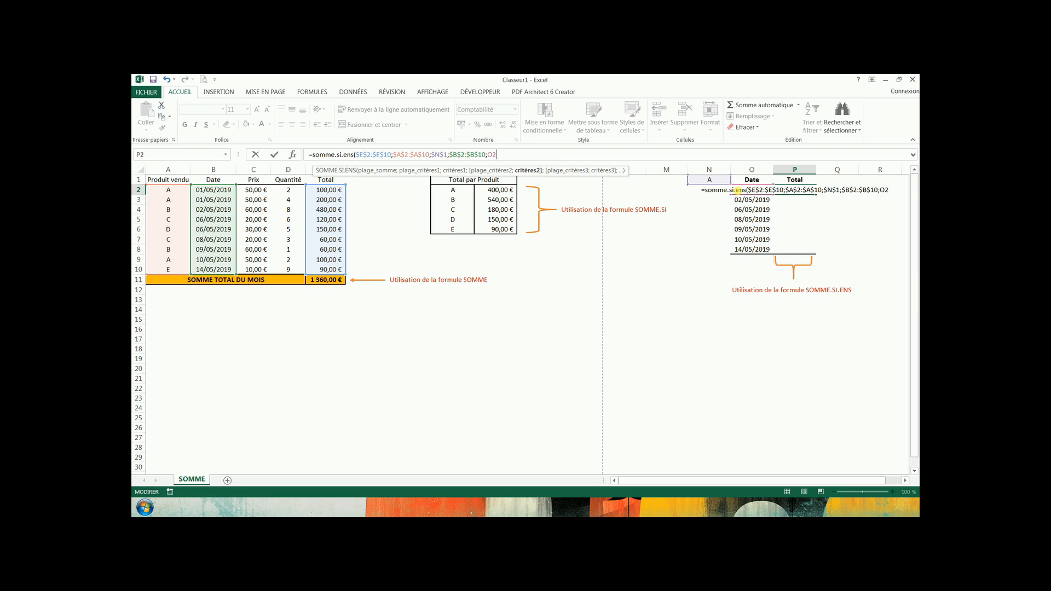
pyautogui.write(')')
pyautogui.press('Return')
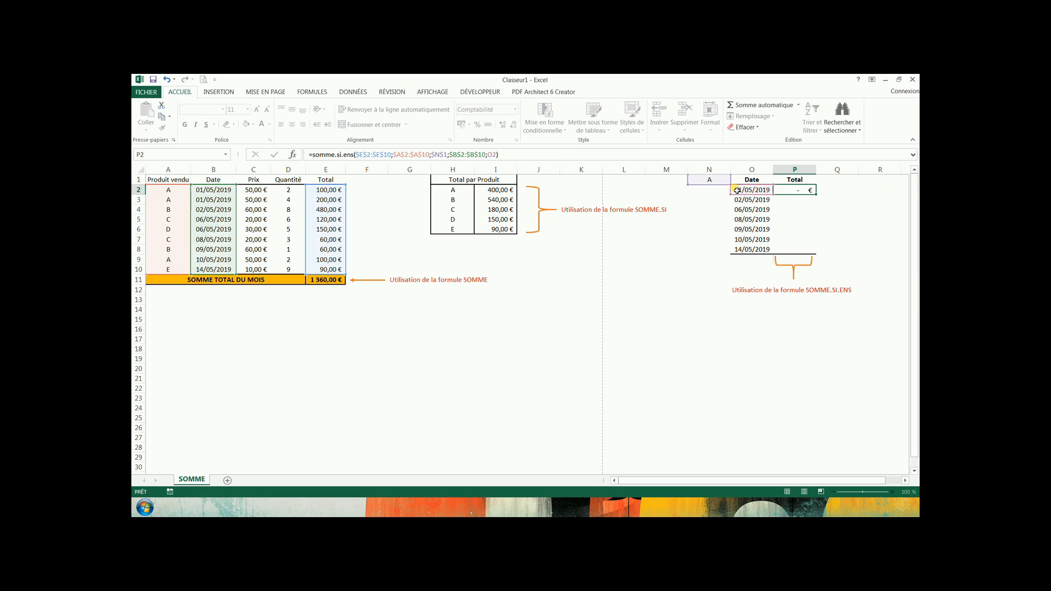
# Copy the P2 formula into P3:P8, pasting only the formula so the table formatting is kept.
pyautogui.click(800, 192)
pyautogui.hotkey('ctrl', 'c')
pyautogui.moveTo(799, 201); pyautogui.dragTo(798, 251)
pyautogui.rightClick(798, 251)
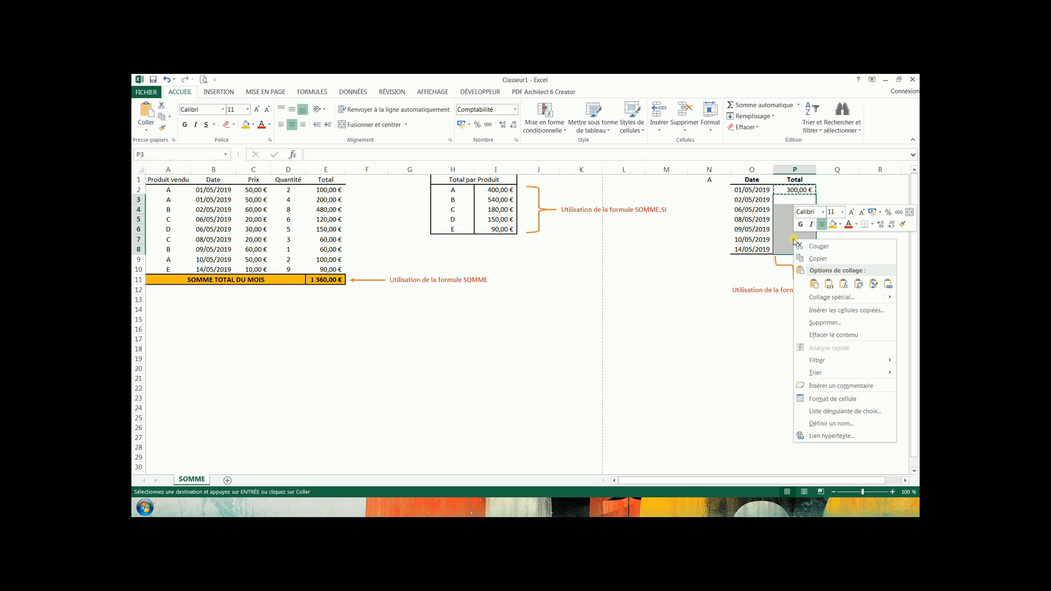
pyautogui.click(845, 282)
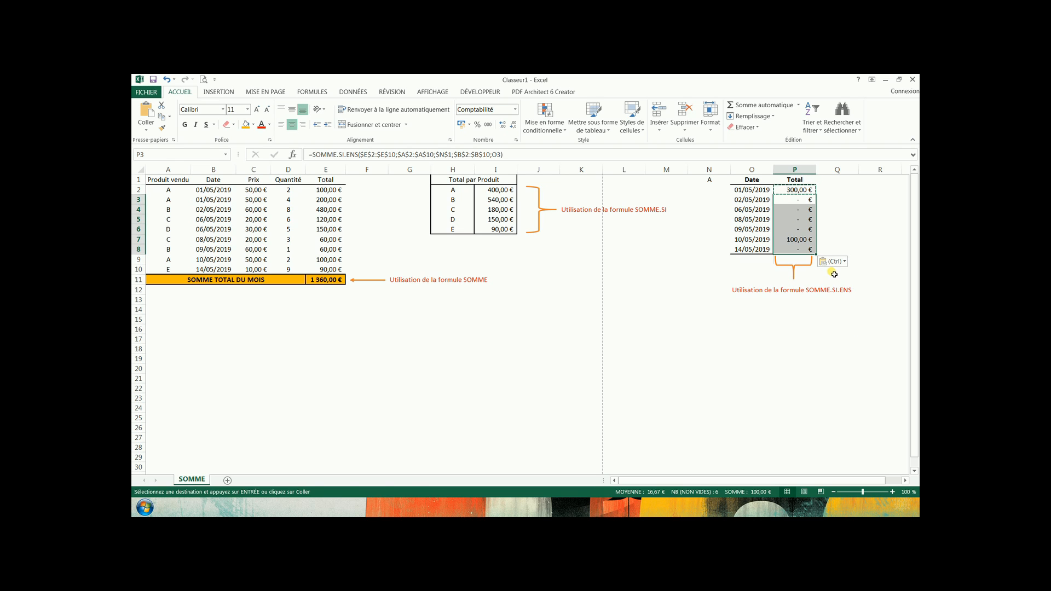
pyautogui.click(706, 337)
pyautogui.click(701, 321)
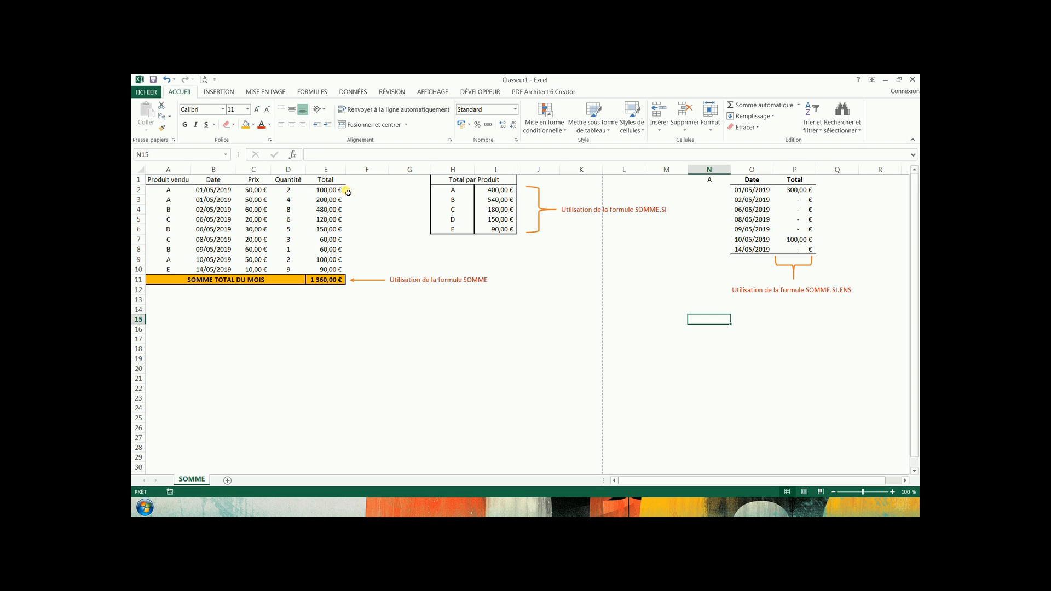
# Check the per-date totals for product A against its dates and amounts in the sales table.
pyautogui.click(203, 189)
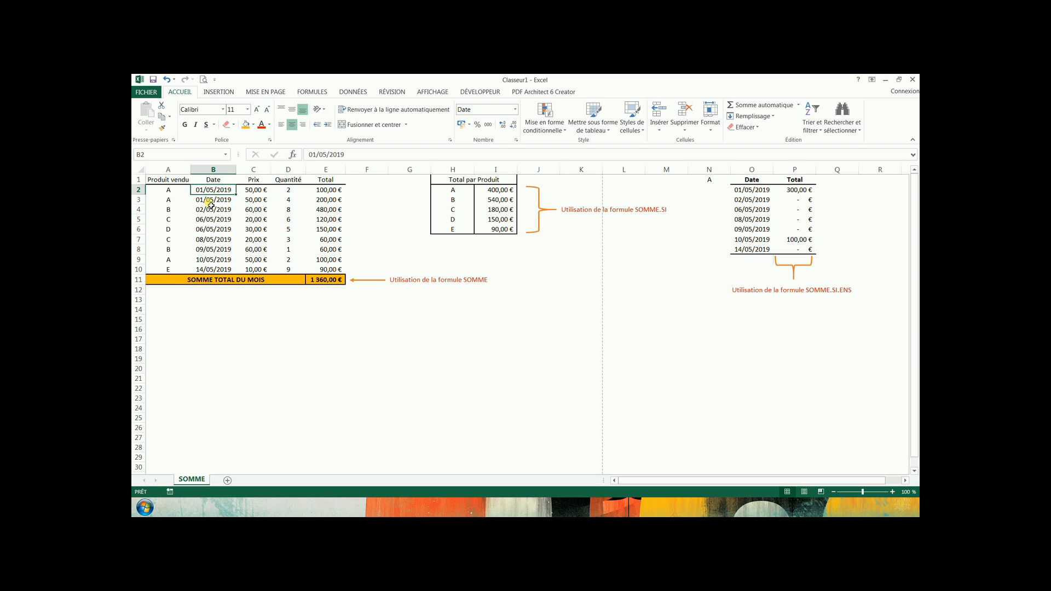
pyautogui.click(211, 201)
pyautogui.click(213, 192)
pyautogui.moveTo(327, 191); pyautogui.dragTo(328, 201)
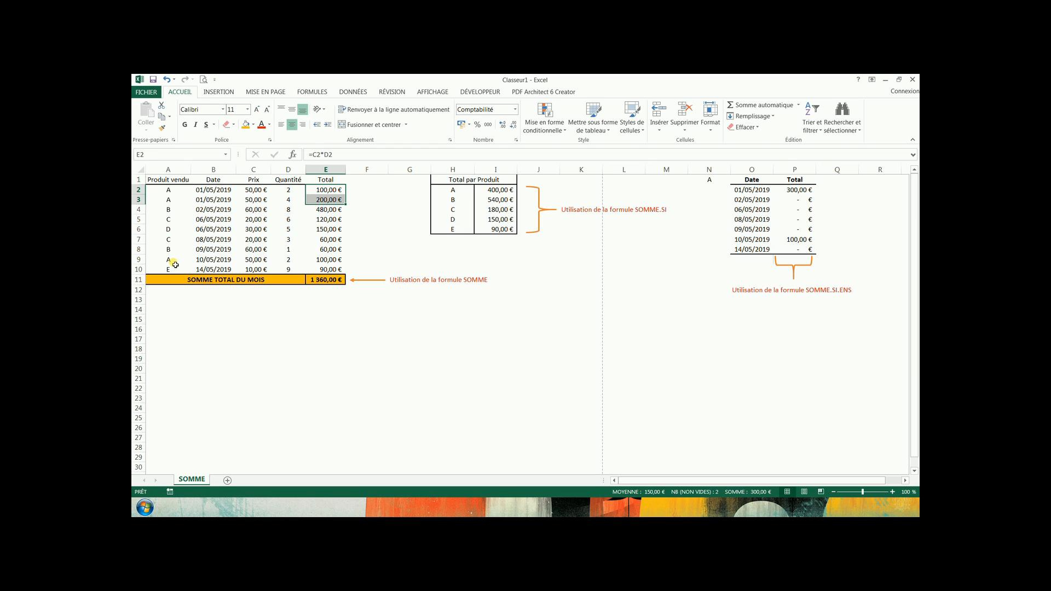
pyautogui.click(174, 264)
pyautogui.click(217, 264)
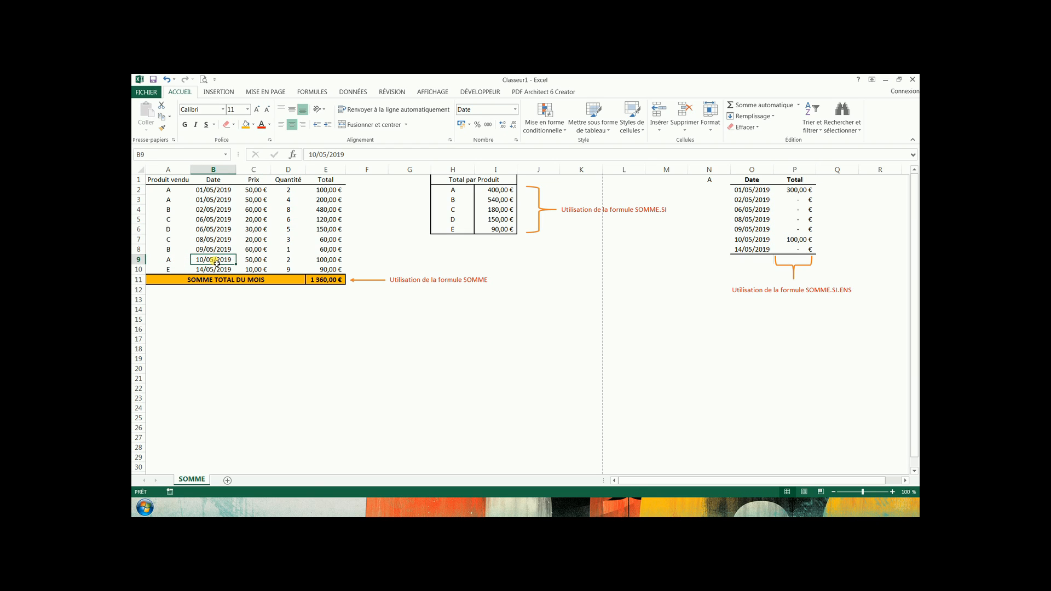
pyautogui.click(318, 261)
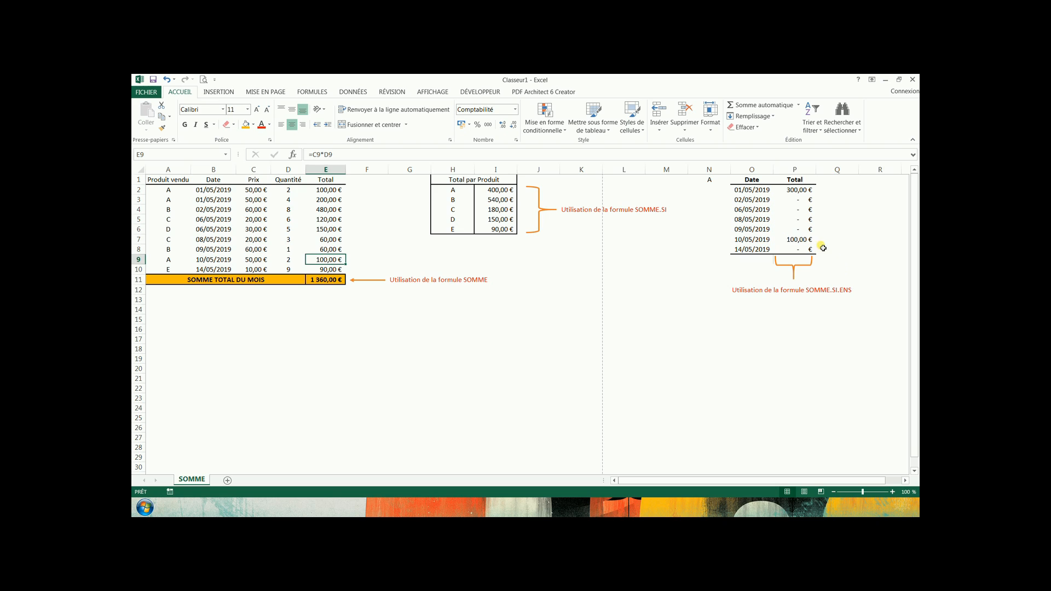
pyautogui.click(790, 239)
pyautogui.click(764, 340)
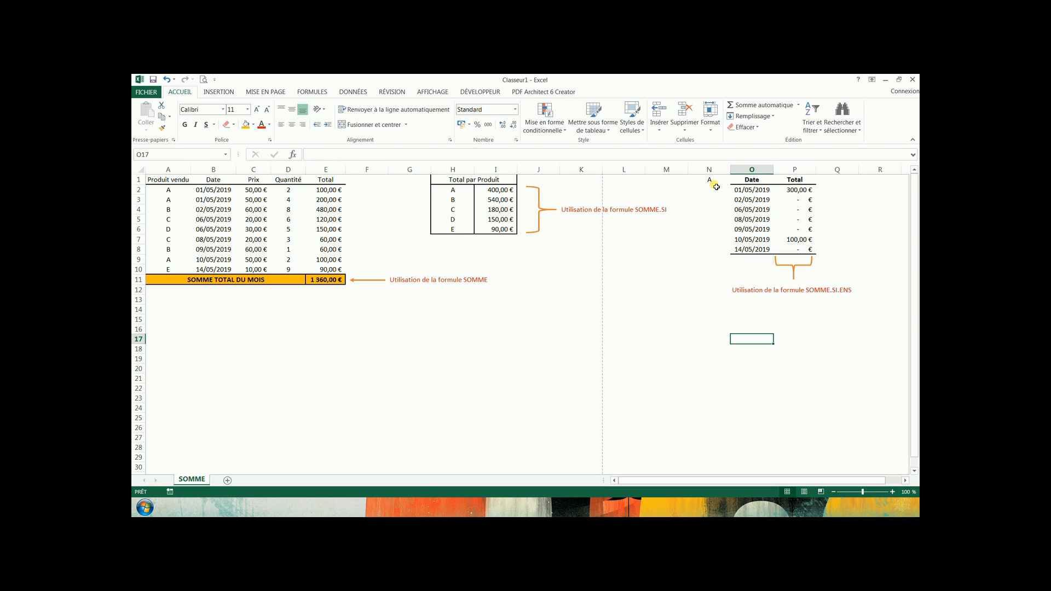
pyautogui.click(806, 191)
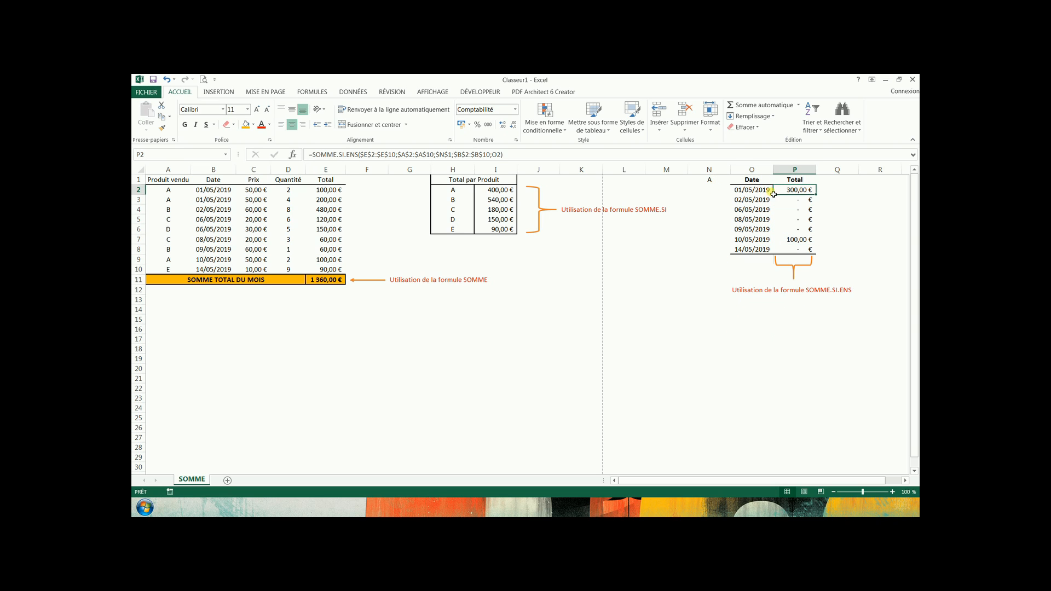
# Test the date totals by changing the product in N1 to B and to C.
pyautogui.click(723, 182)
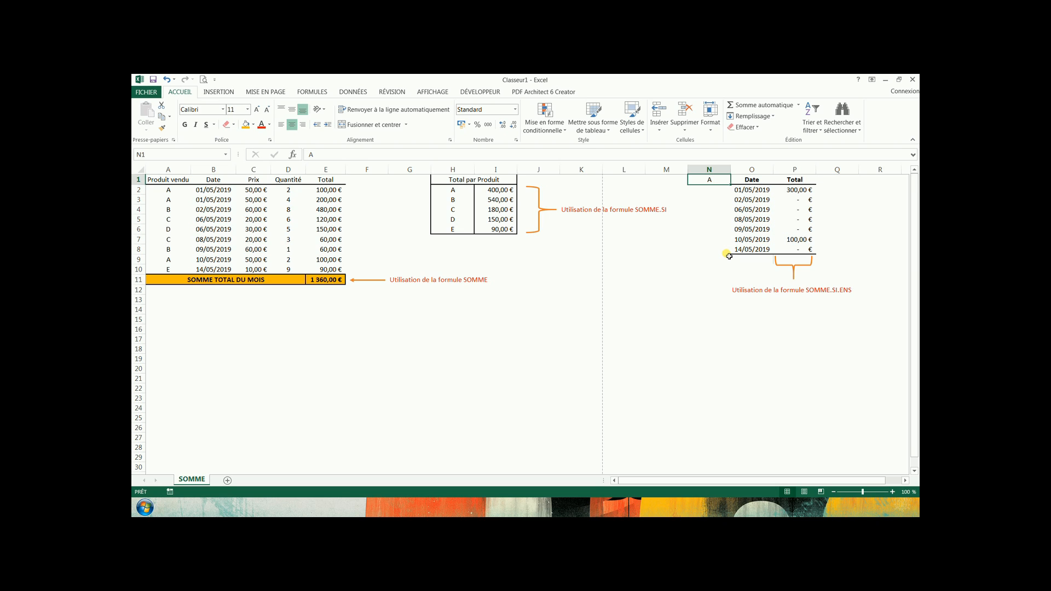
pyautogui.write('B')
pyautogui.press('Return')
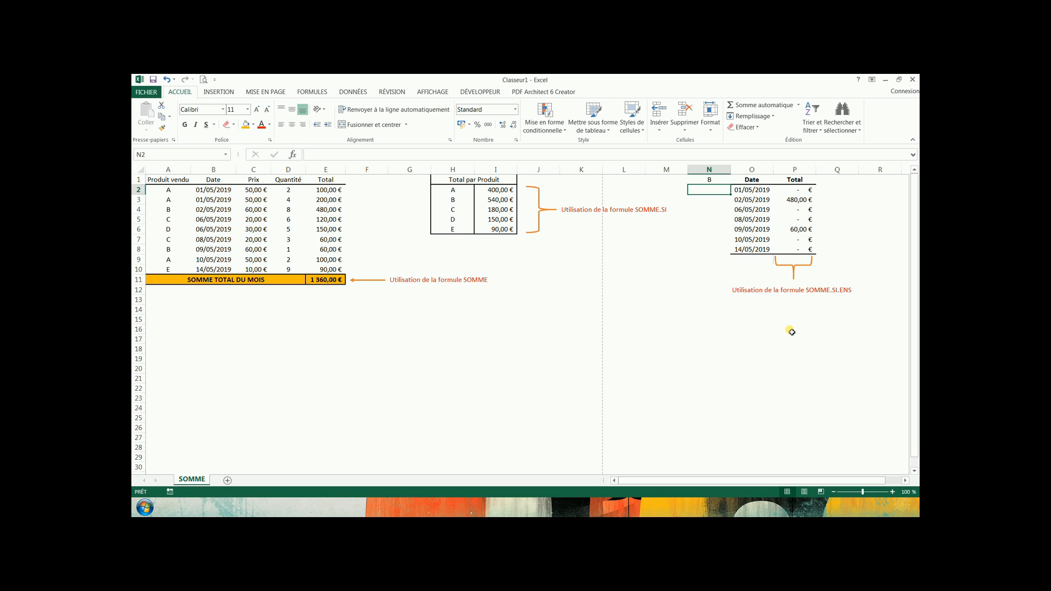
pyautogui.click(710, 184)
pyautogui.write('C')
pyautogui.press('Return')
pyautogui.press('Up')
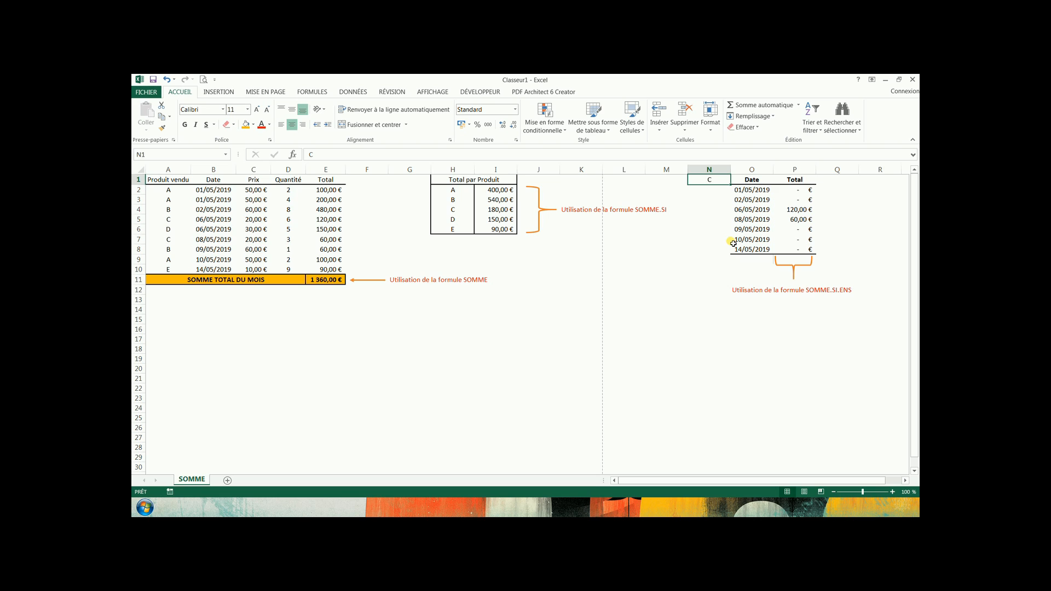
# Test the date totals with products D and E in N1.
pyautogui.write('D')
pyautogui.press('Return')
pyautogui.press('Up')
pyautogui.write('E')
pyautogui.press('Return')
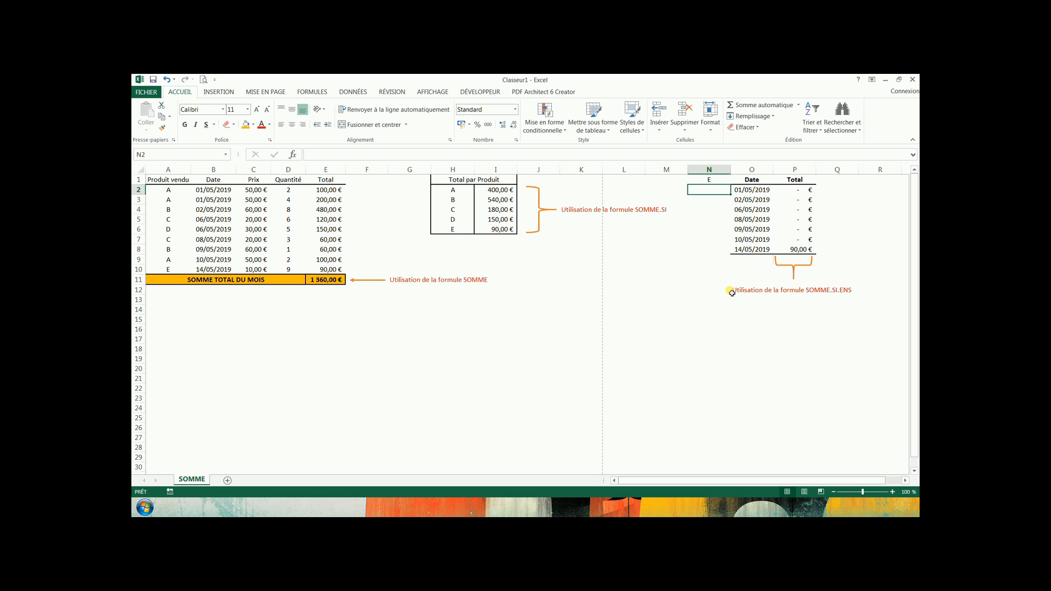
# Set the product in N1 back to A.
pyautogui.press('Up')
pyautogui.write('A')
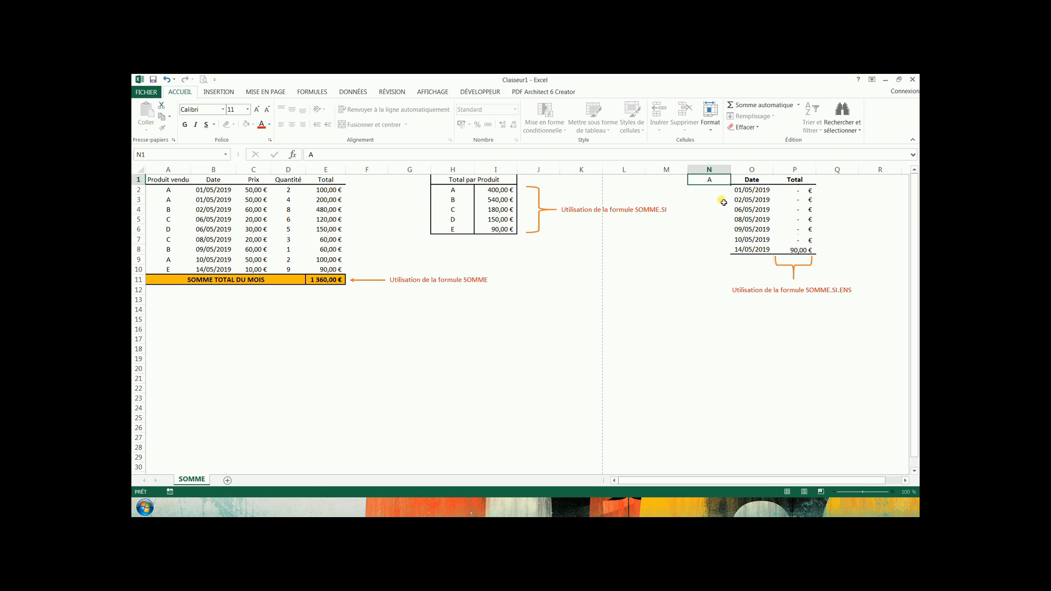
pyautogui.press('Return')
pyautogui.click(710, 319)
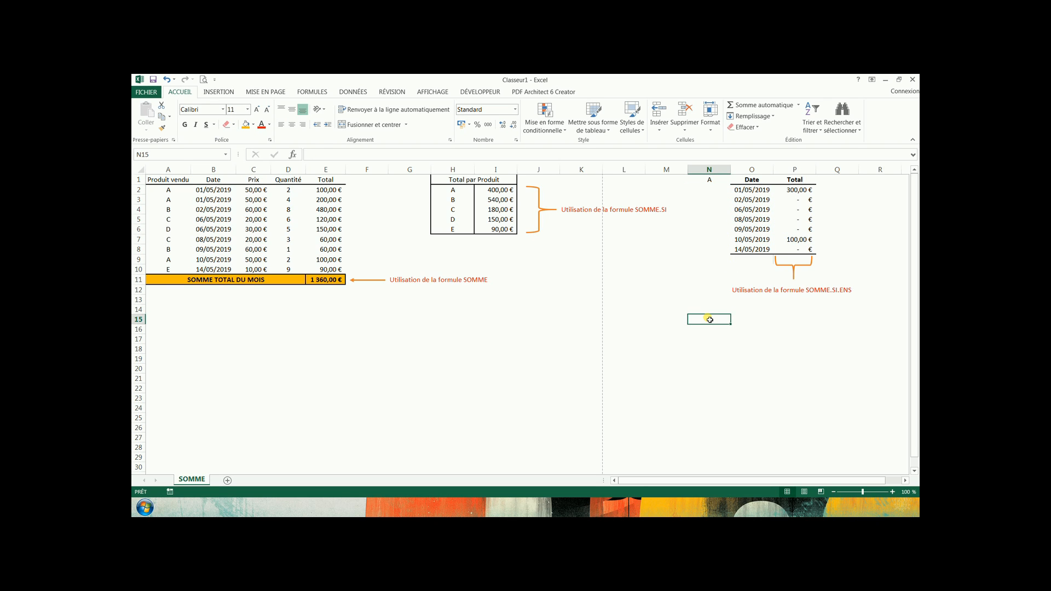
# Add a new worksheet named Données.
pyautogui.click(714, 184)
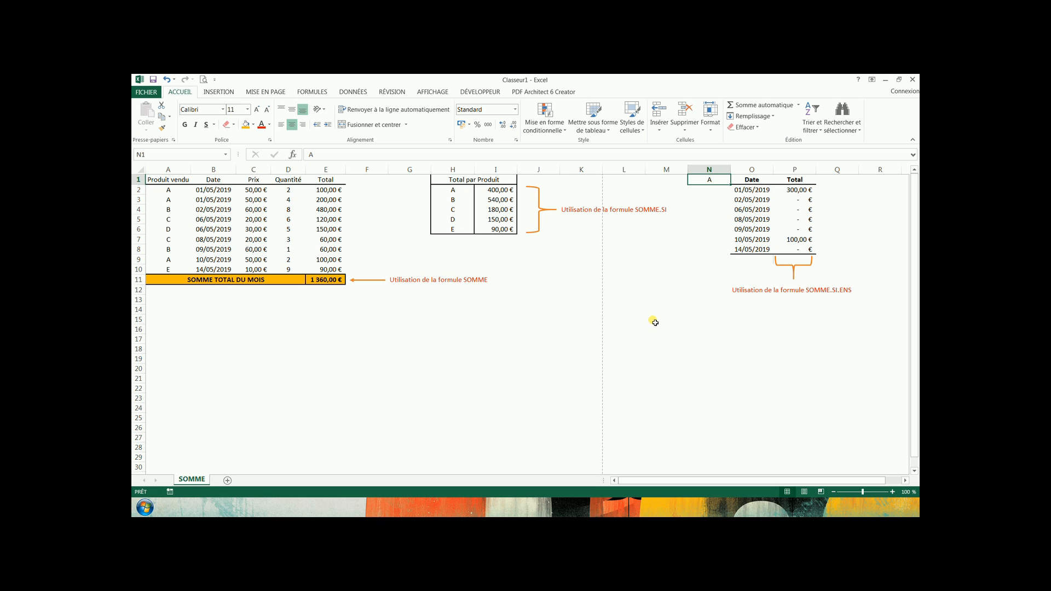
pyautogui.click(227, 481)
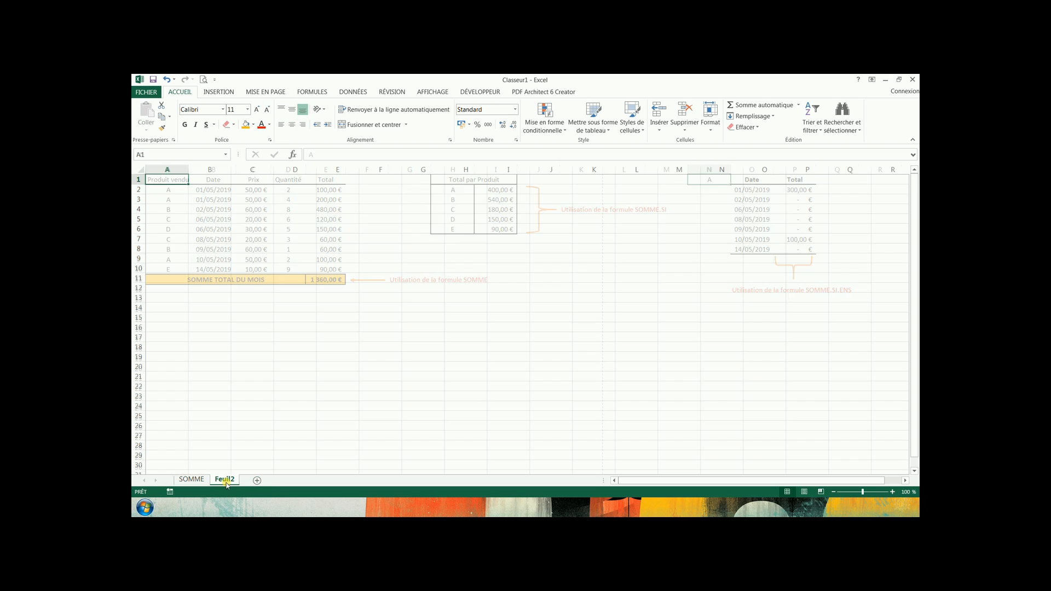
pyautogui.write('Données')
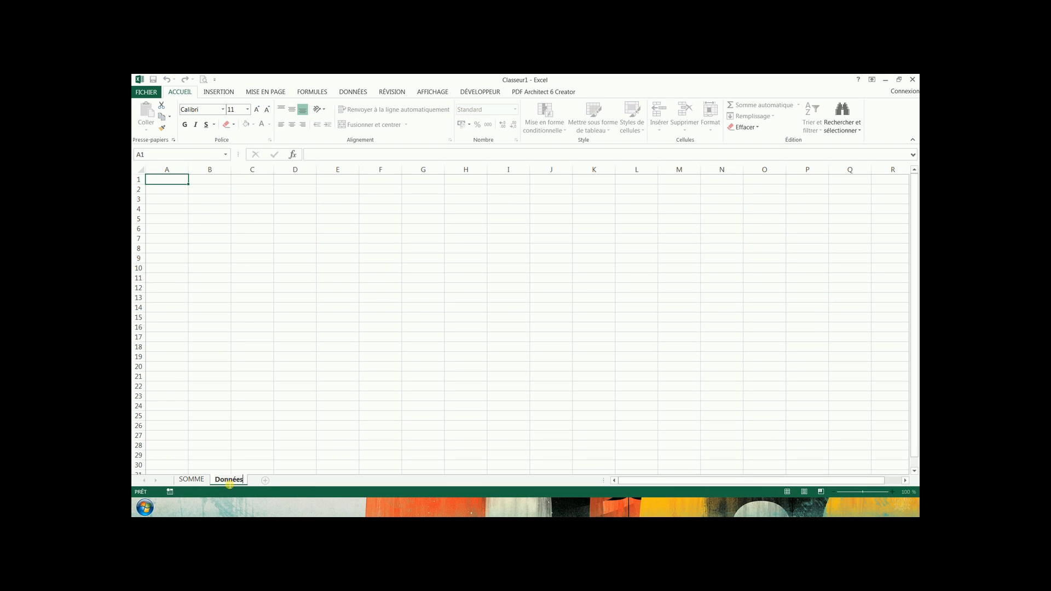
pyautogui.press('Return')
# Enter the heading Produit in A1 of the Données sheet and list the products A to E in A2:A6.
pyautogui.click(202, 315)
pyautogui.click(183, 185)
pyautogui.write('Produit')
pyautogui.press('Return')
pyautogui.write('A')
pyautogui.press('Return')
pyautogui.write('B')
pyautogui.press('Return')
pyautogui.write('C')
pyautogui.press('Return')
pyautogui.write('D')
pyautogui.press('Return')
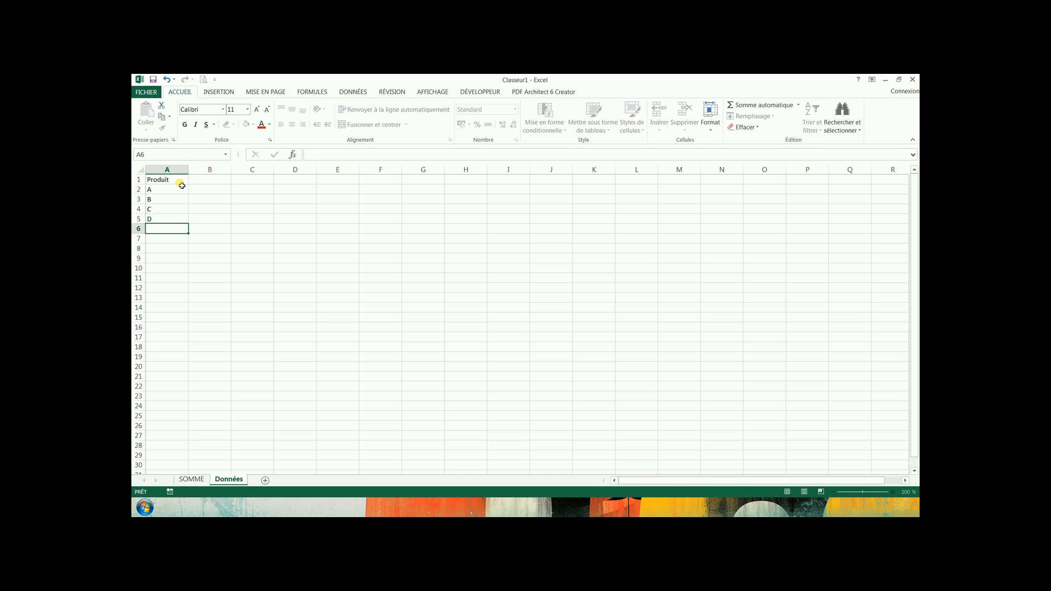
pyautogui.write('E')
pyautogui.press('Return')
# Centre the product list A1:A6 horizontally.
pyautogui.moveTo(166, 181); pyautogui.dragTo(170, 229)
pyautogui.click(292, 125)
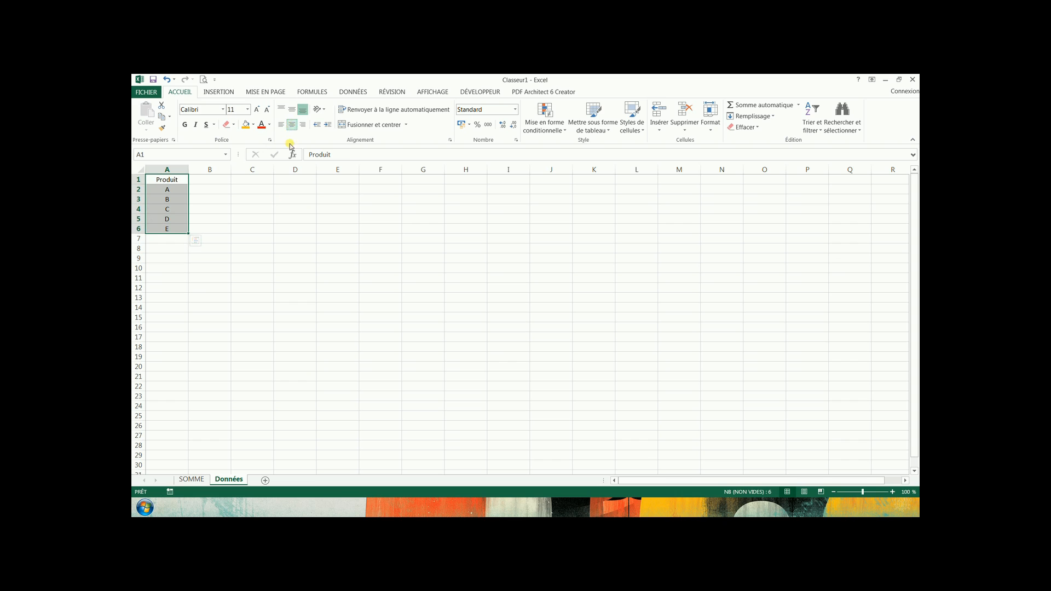
pyautogui.click(242, 233)
pyautogui.moveTo(171, 179); pyautogui.dragTo(170, 229)
pyautogui.click(263, 208)
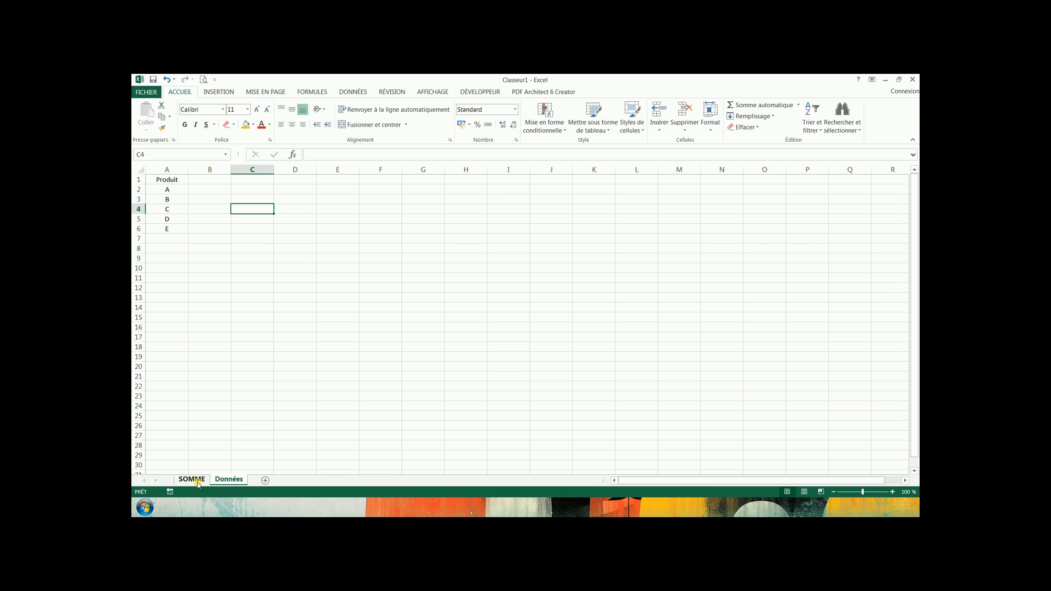
# Open data validation for cell N1 of the SOMME sheet and allow values of type Liste.
pyautogui.click(193, 480)
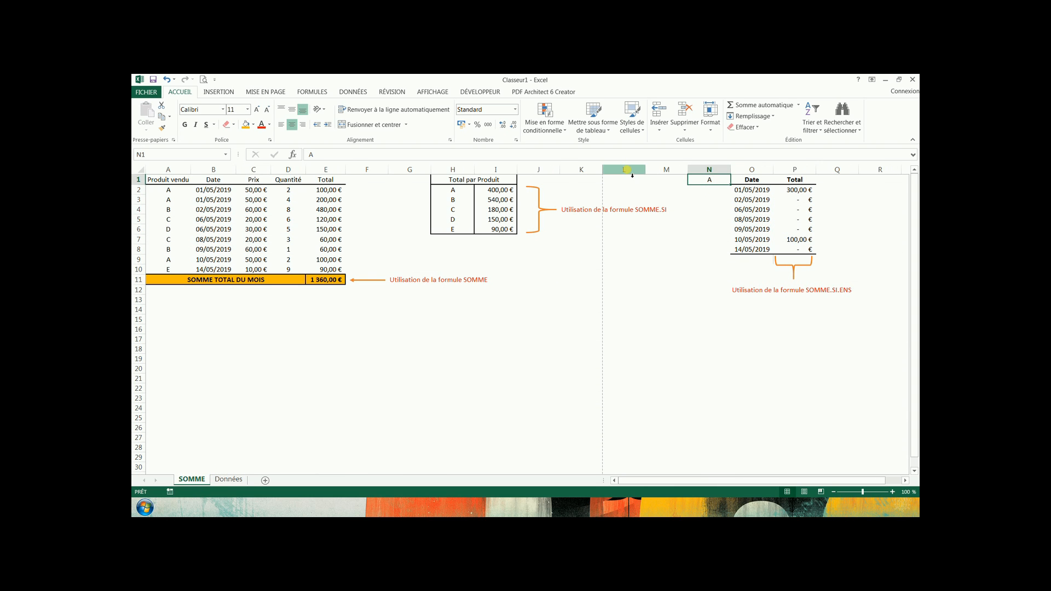
pyautogui.click(361, 95)
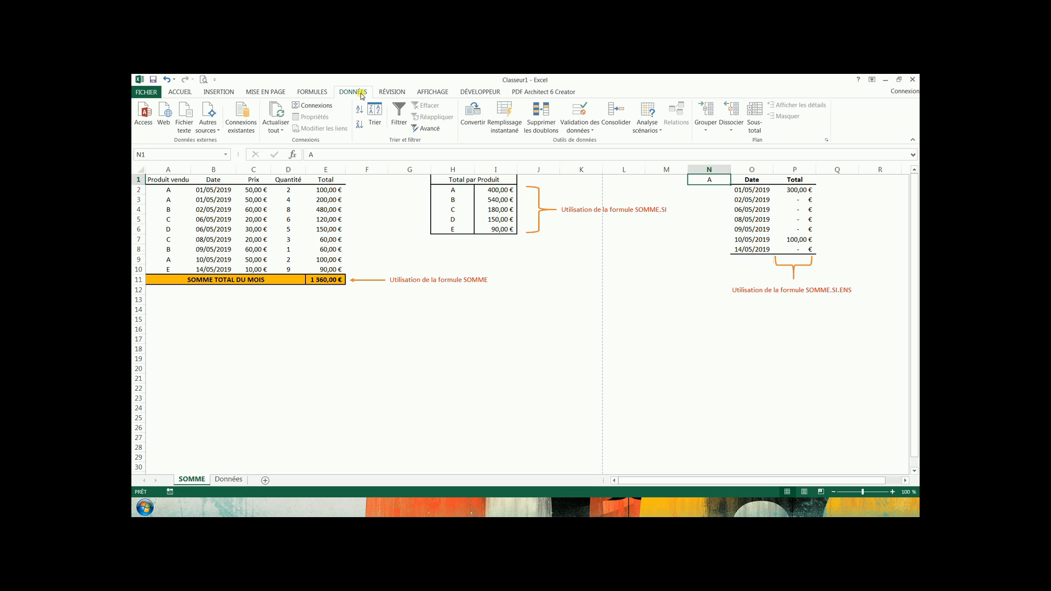
pyautogui.click(581, 131)
pyautogui.click(582, 143)
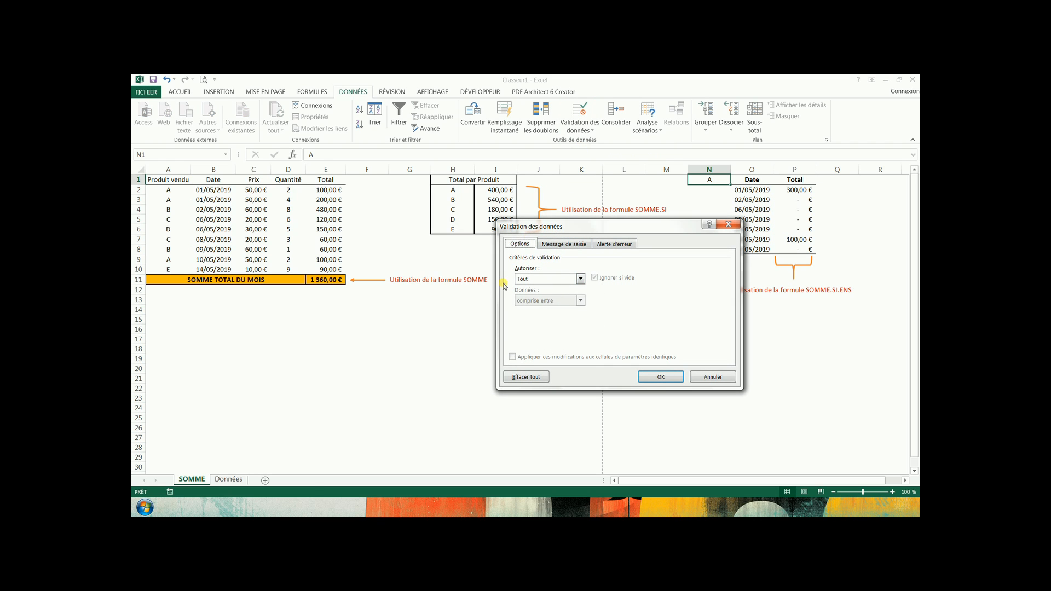
pyautogui.click(580, 278)
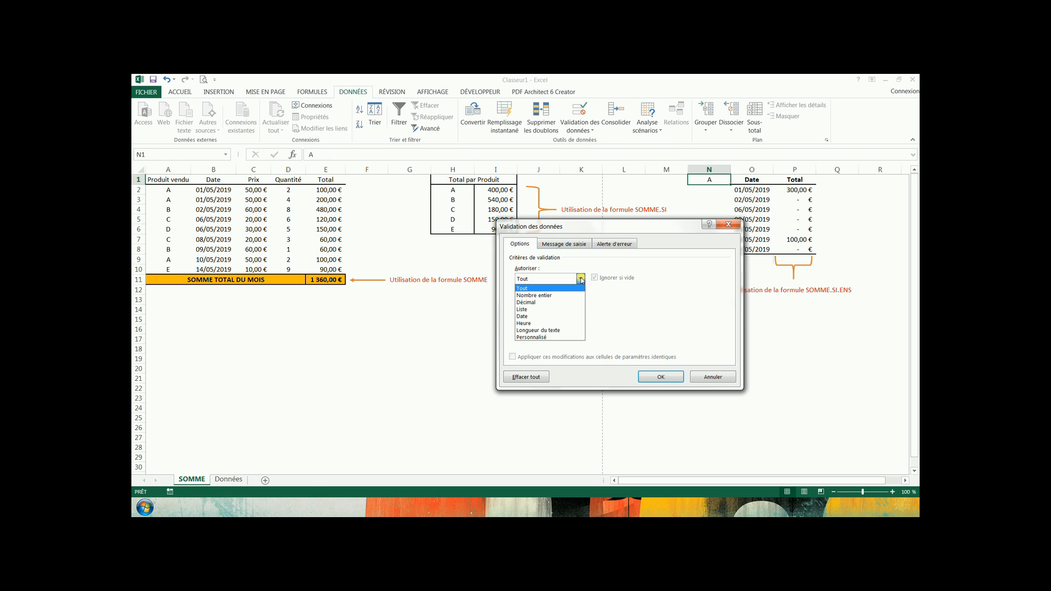
pyautogui.click(554, 310)
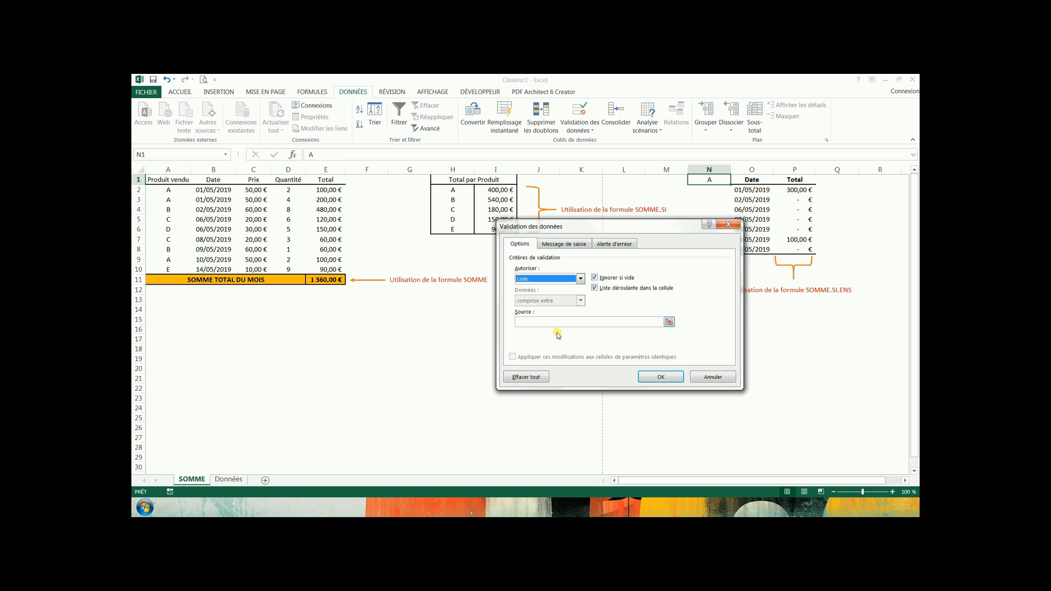
# Use the range $A$2:$A$6 of the Données sheet as the list source for N1 and apply the validation.
pyautogui.click(554, 323)
pyautogui.click(228, 478)
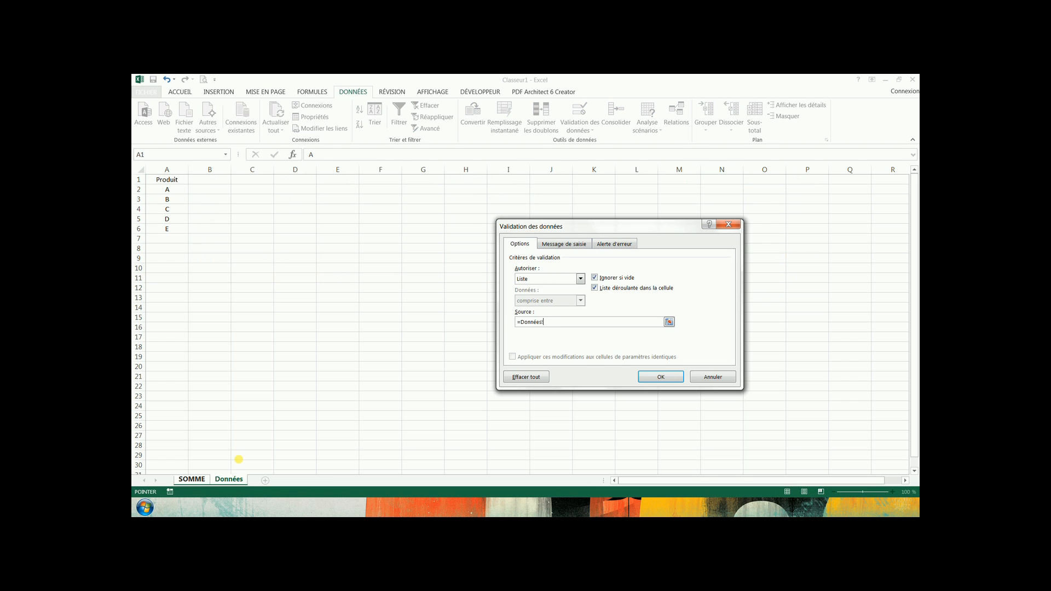
pyautogui.click(169, 193)
pyautogui.moveTo(170, 194); pyautogui.dragTo(170, 230)
pyautogui.click(661, 376)
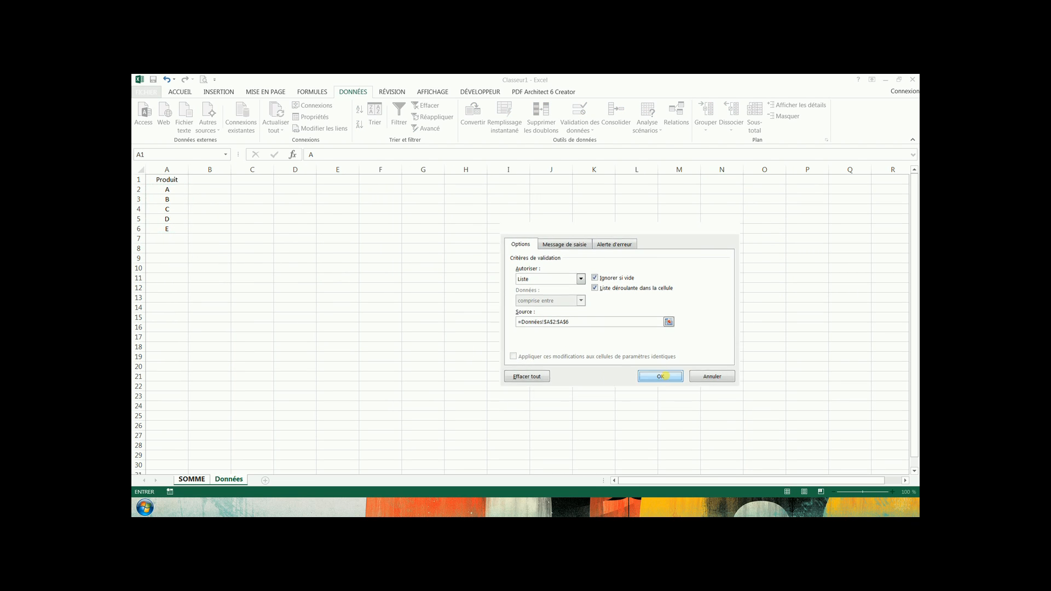
pyautogui.click(695, 316)
pyautogui.click(709, 182)
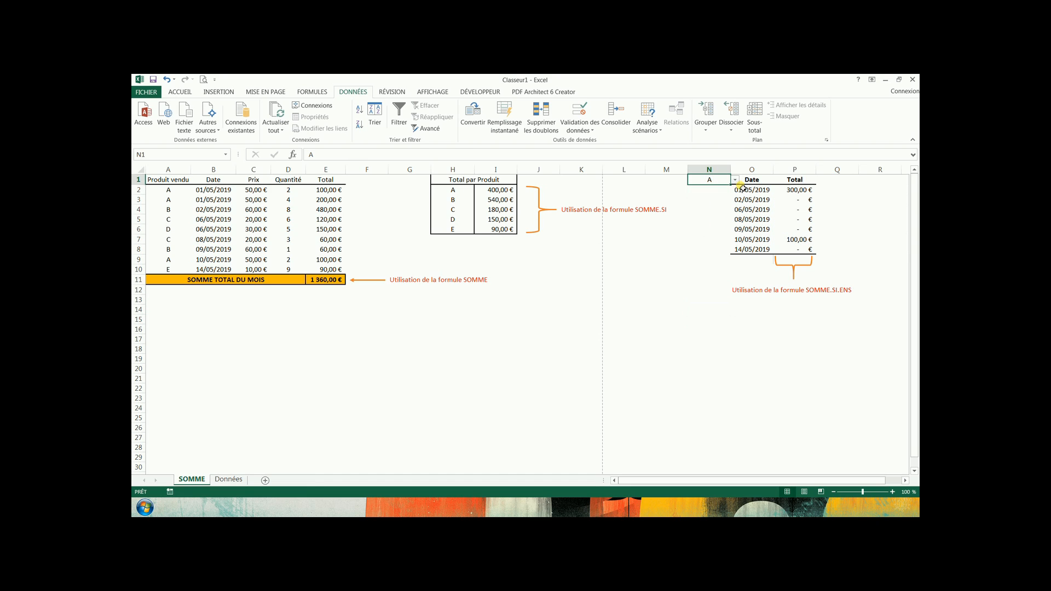
# Test the drop-down list in N1 by choosing several products in turn, ending with A.
pyautogui.click(735, 180)
pyautogui.click(725, 196)
pyautogui.click(735, 181)
pyautogui.click(712, 202)
pyautogui.click(735, 180)
pyautogui.click(714, 217)
pyautogui.click(735, 180)
pyautogui.click(708, 189)
pyautogui.click(723, 349)
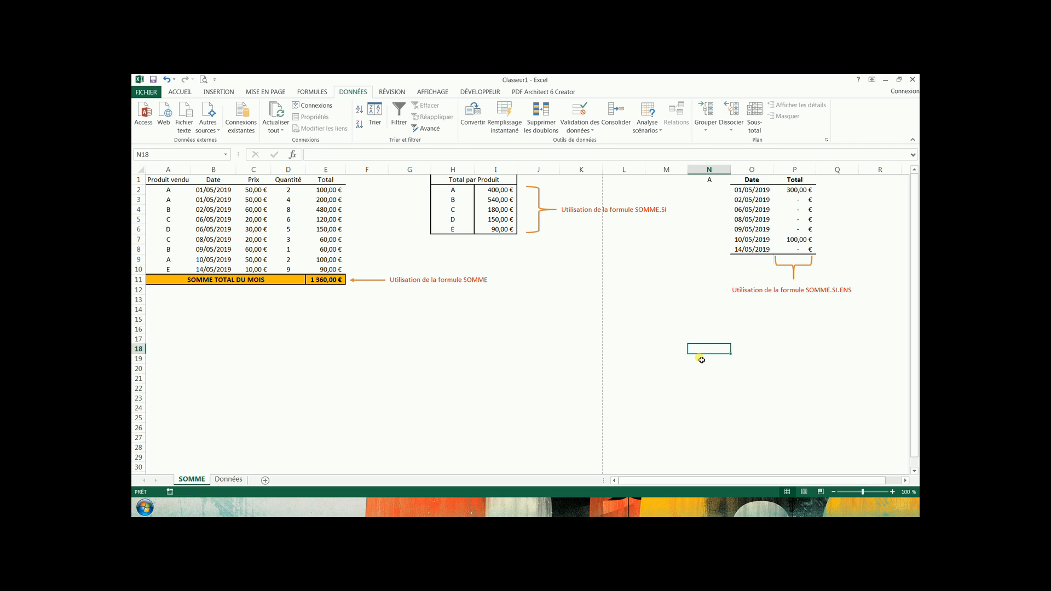
pyautogui.hotkey('ctrl', 's')
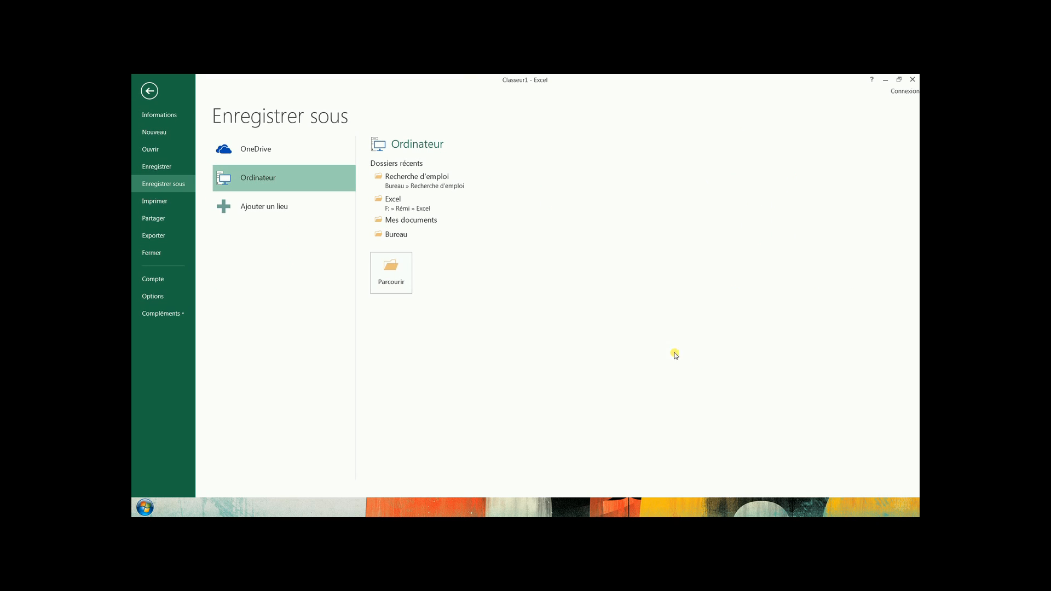
pyautogui.click(149, 91)
pyautogui.click(372, 370)
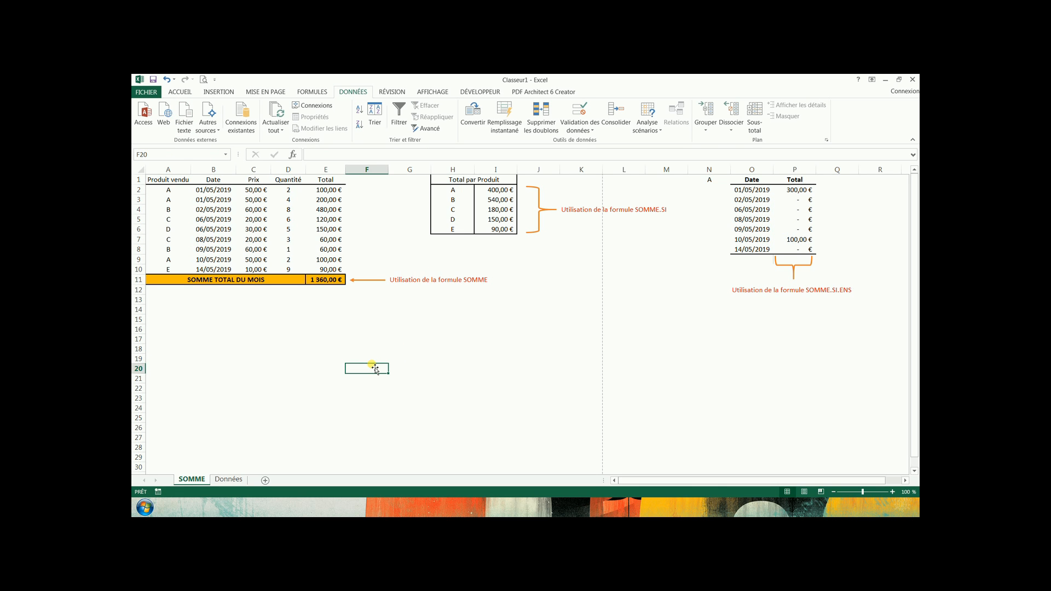